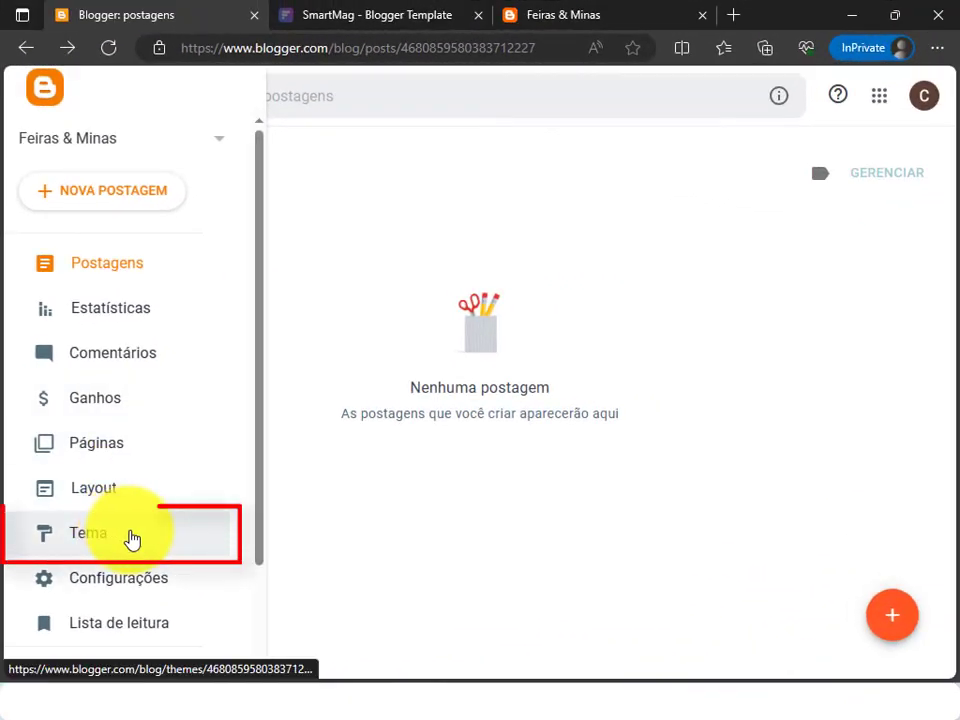
Browse the blog's available themes, and look over the Features entries of the SmartMag template demo site.
click(132, 538)
drag(947, 163, 950, 289)
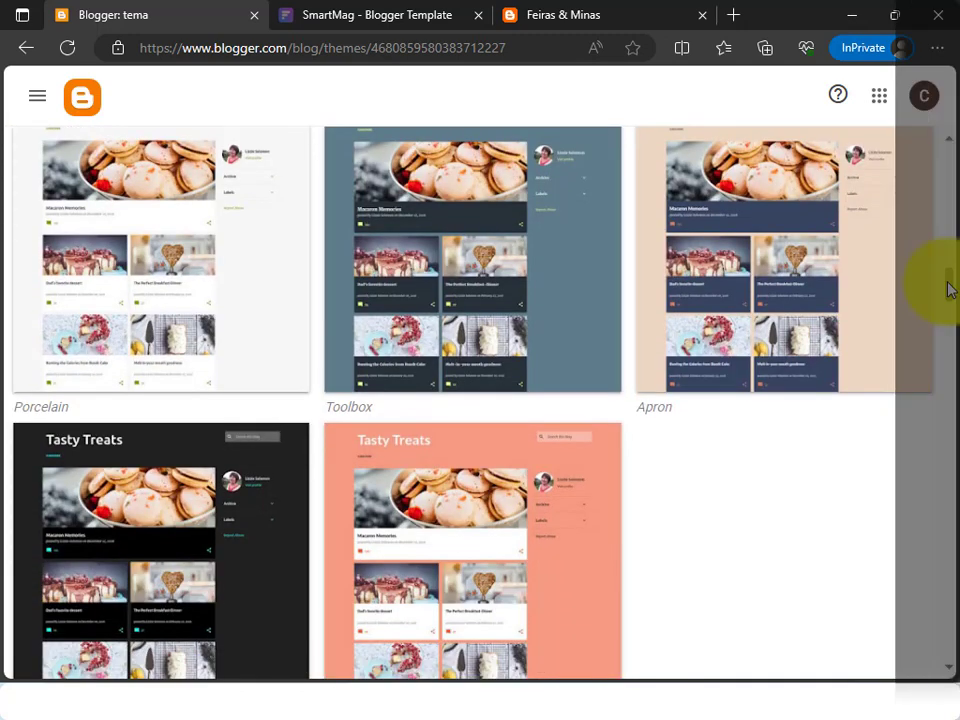
click(405, 22)
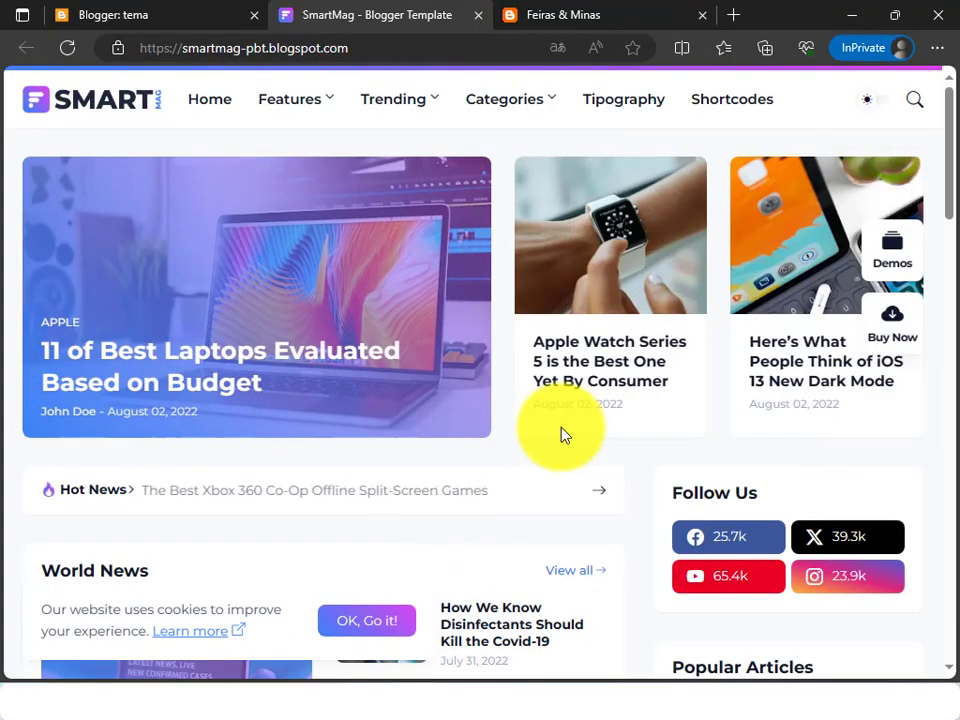
mouse_move(320, 110)
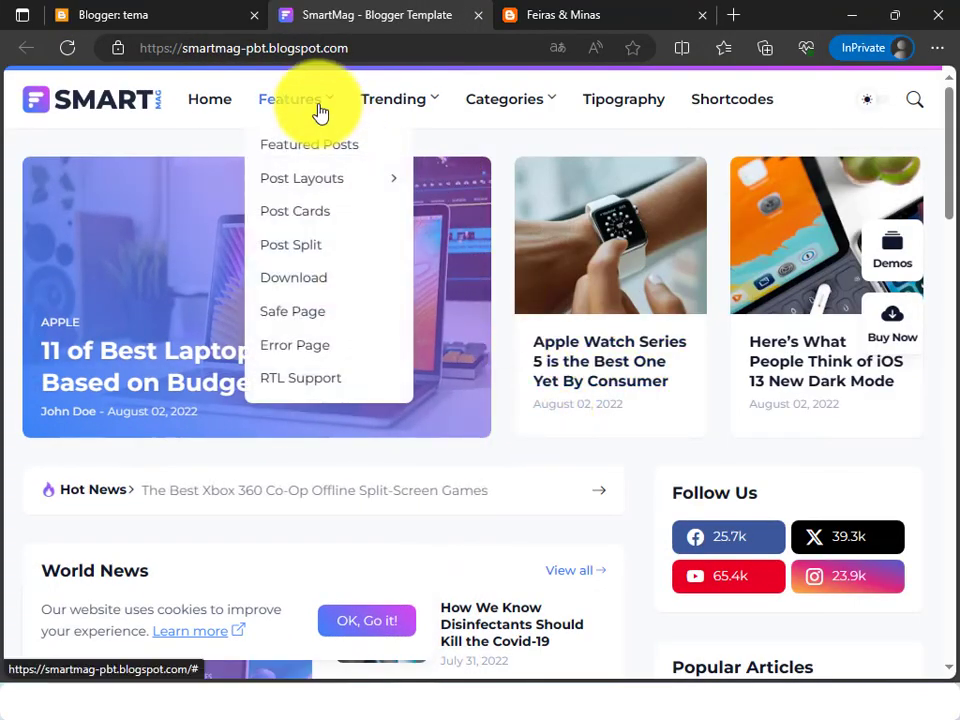
mouse_move(331, 179)
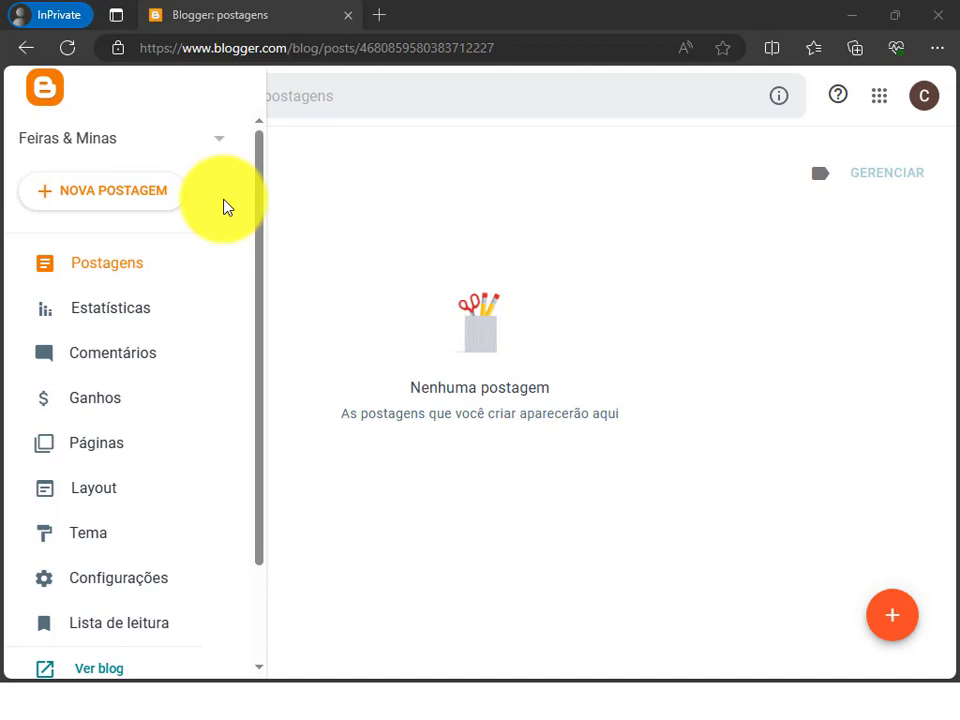
Create a new post titled "Bem-vindo(a) ao nosso Portal de Feiras de Arte e Artesanato em Minas Gerais!".
click(141, 192)
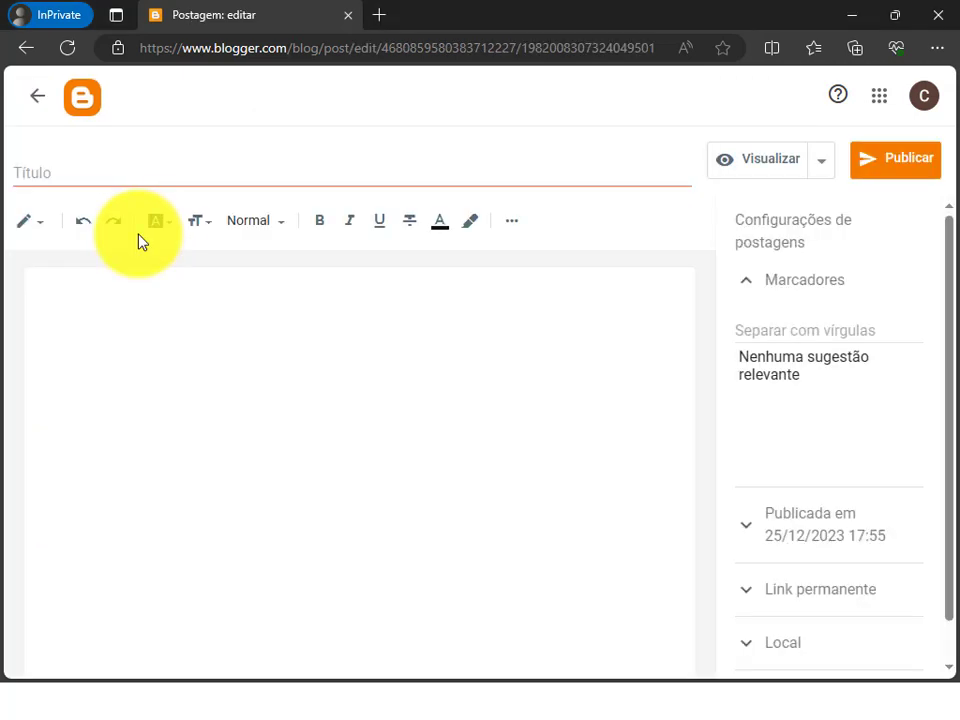
click(23, 181)
text(Bem-vindo(a) ao nosso Portal de Feiras de Arte e Artesanato em Minas Gerais!)
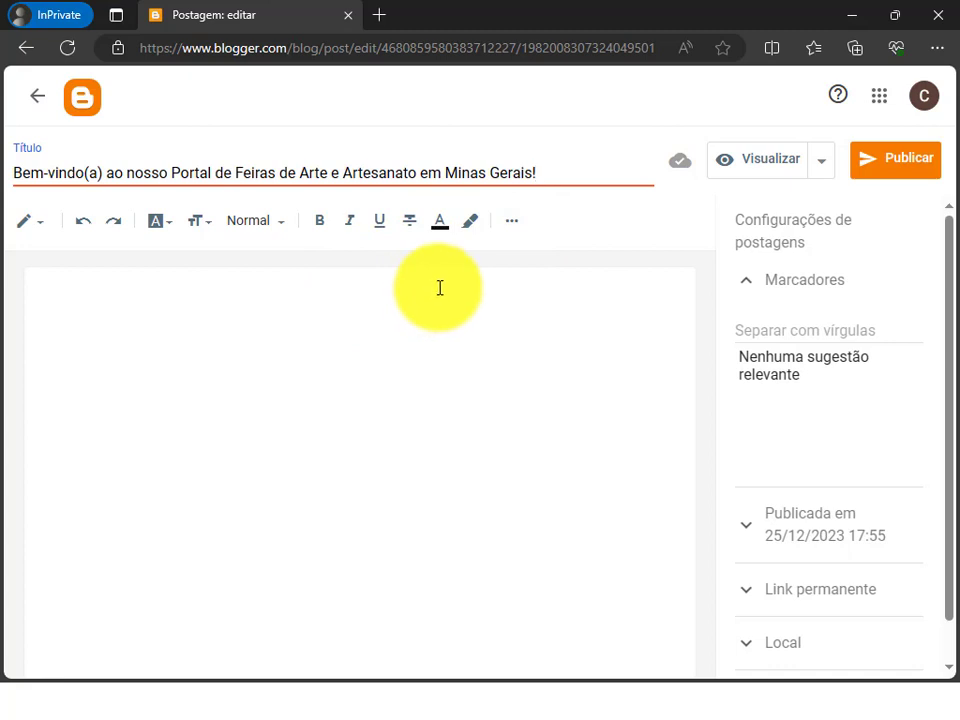
Upload the image "bem vindos a feira" from the computer into the post body and set its size to Original.
click(514, 228)
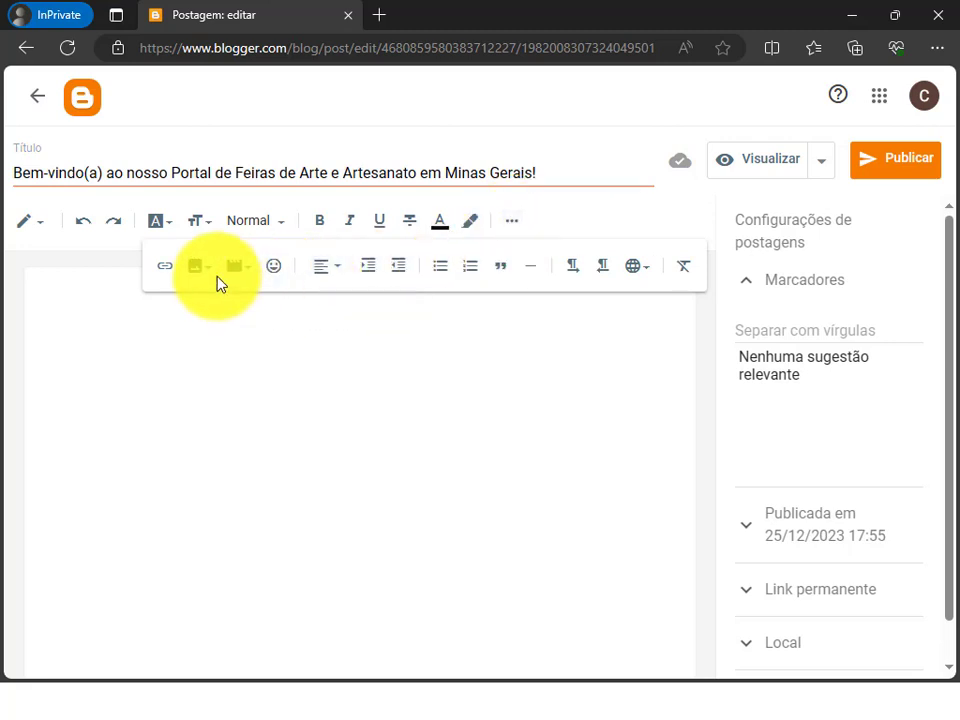
click(207, 274)
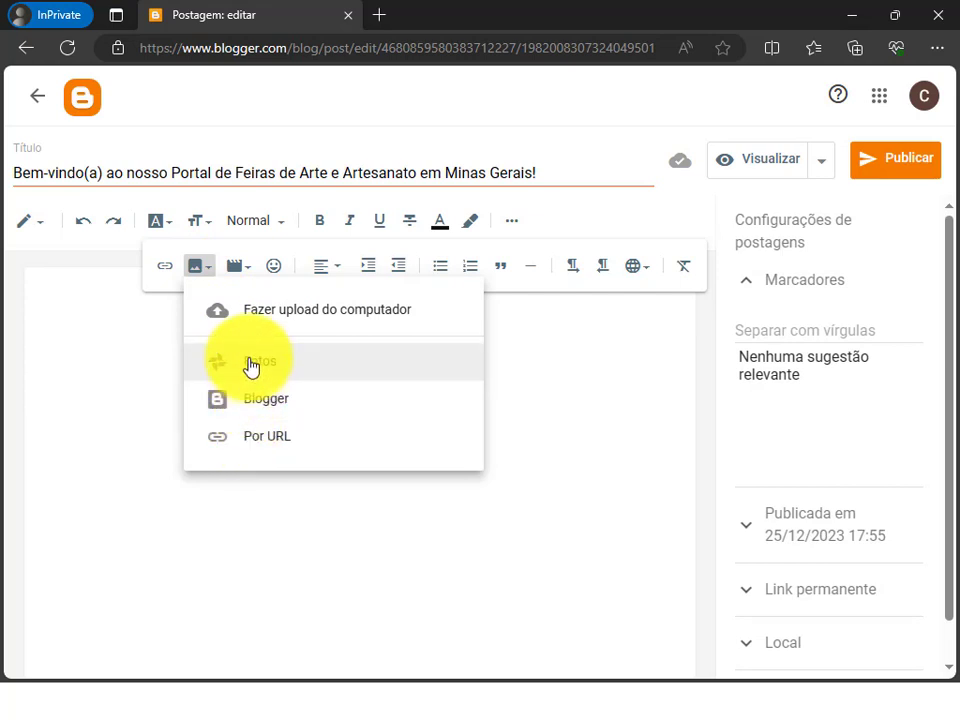
click(258, 314)
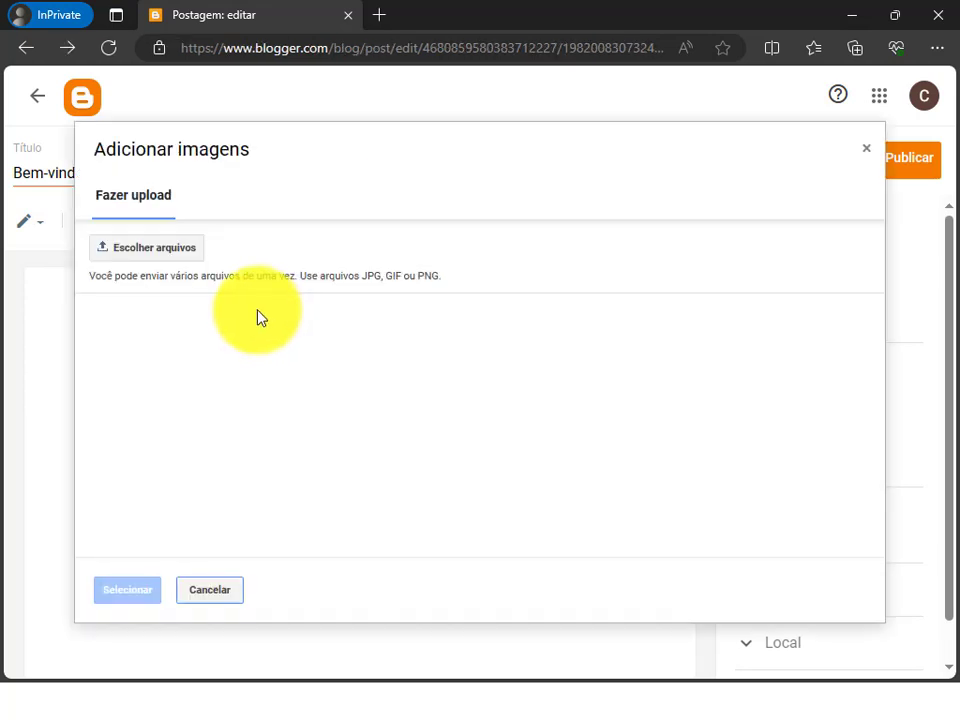
click(167, 254)
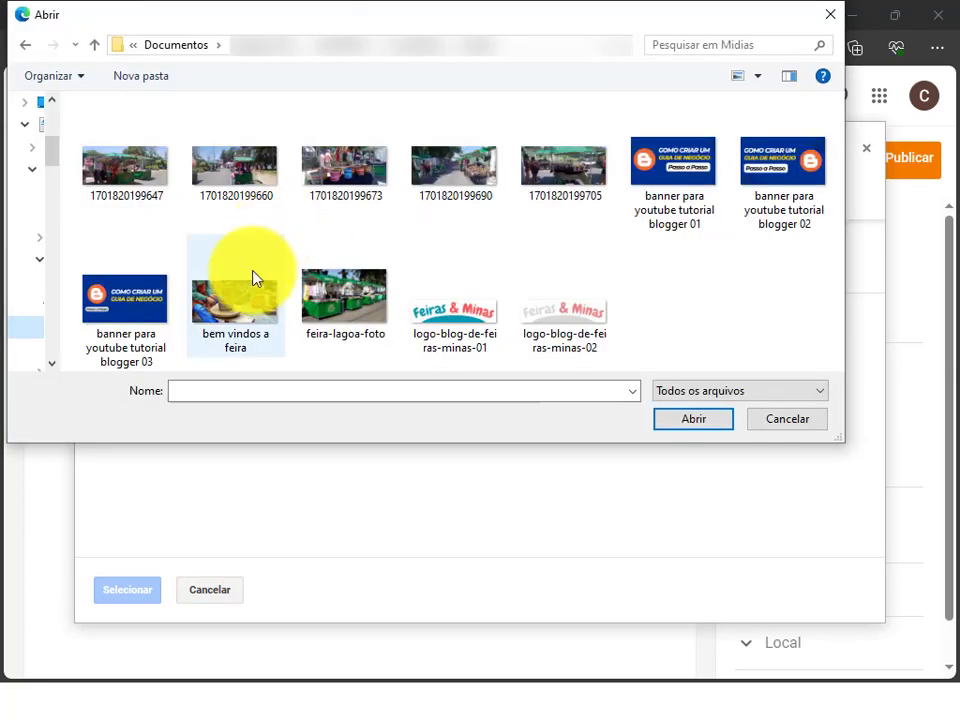
click(257, 302)
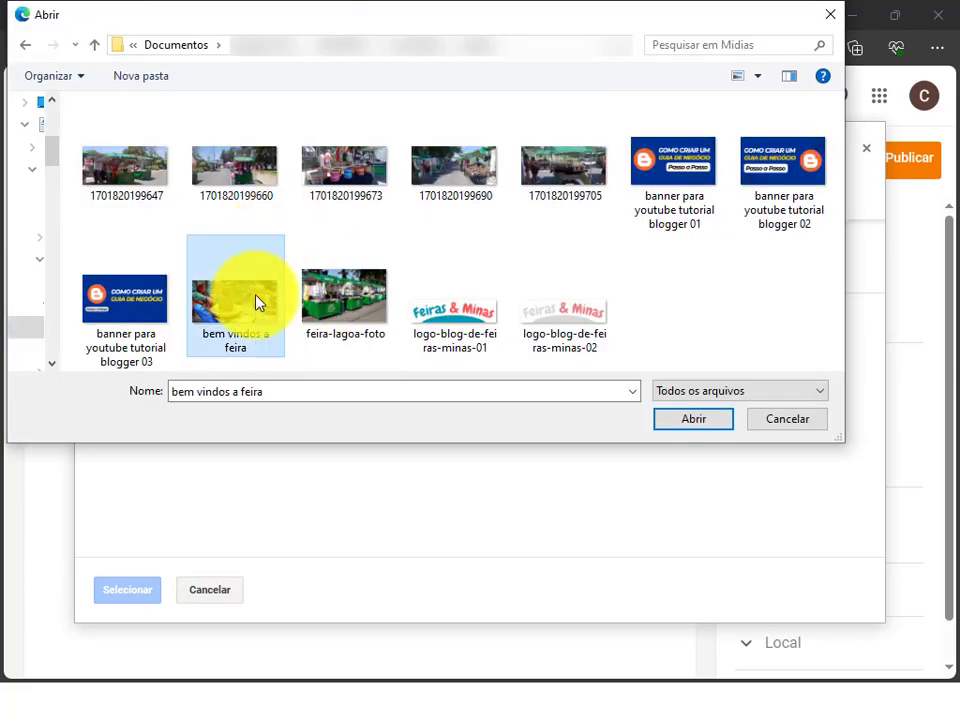
click(700, 421)
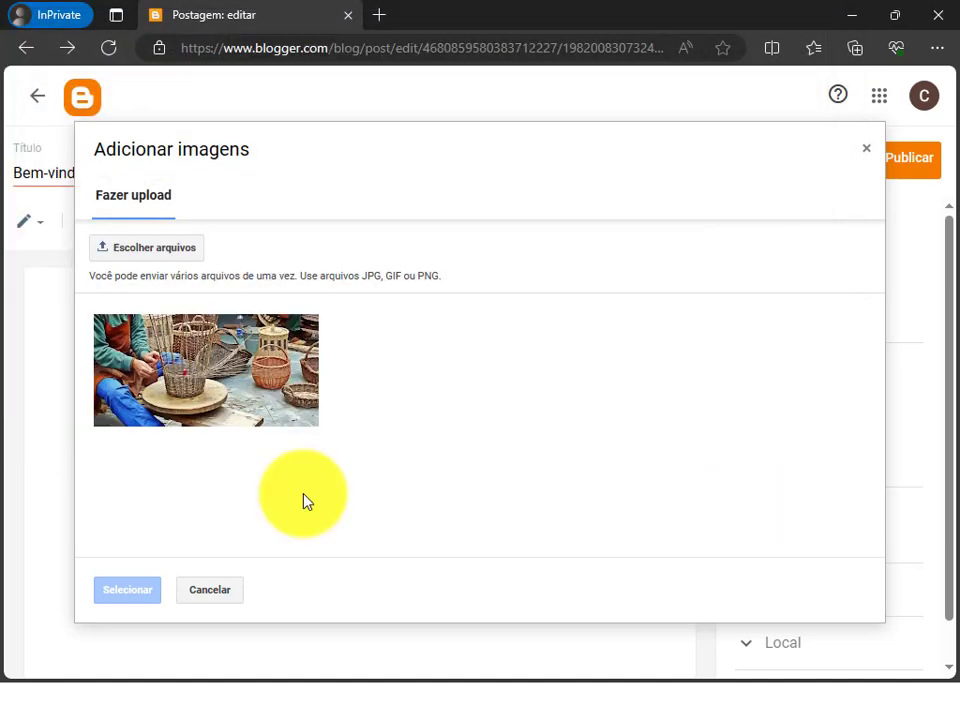
click(251, 371)
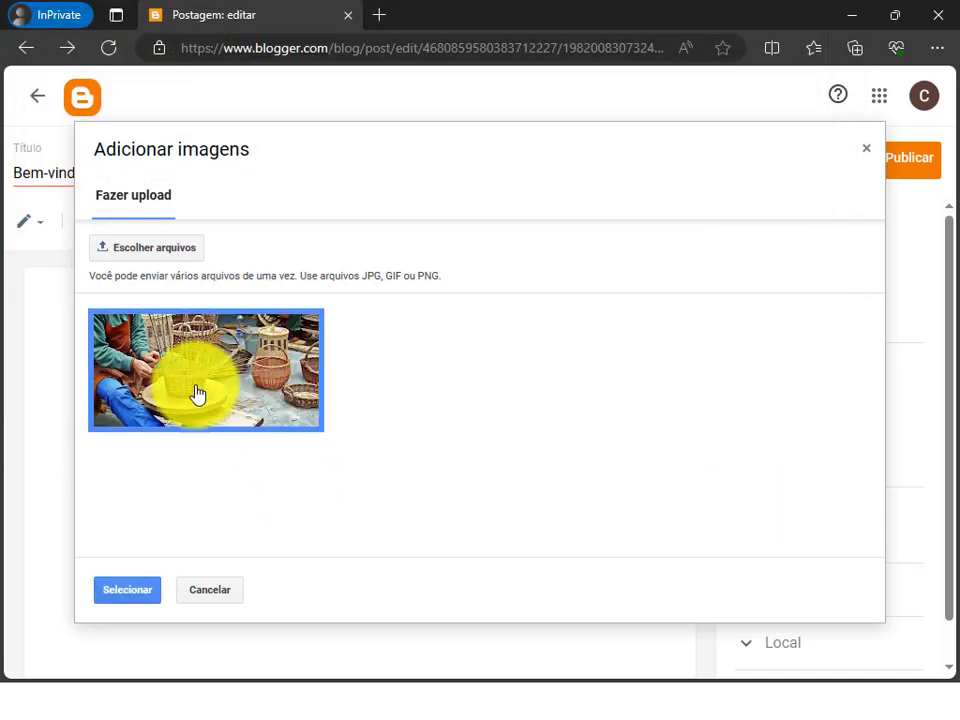
click(129, 592)
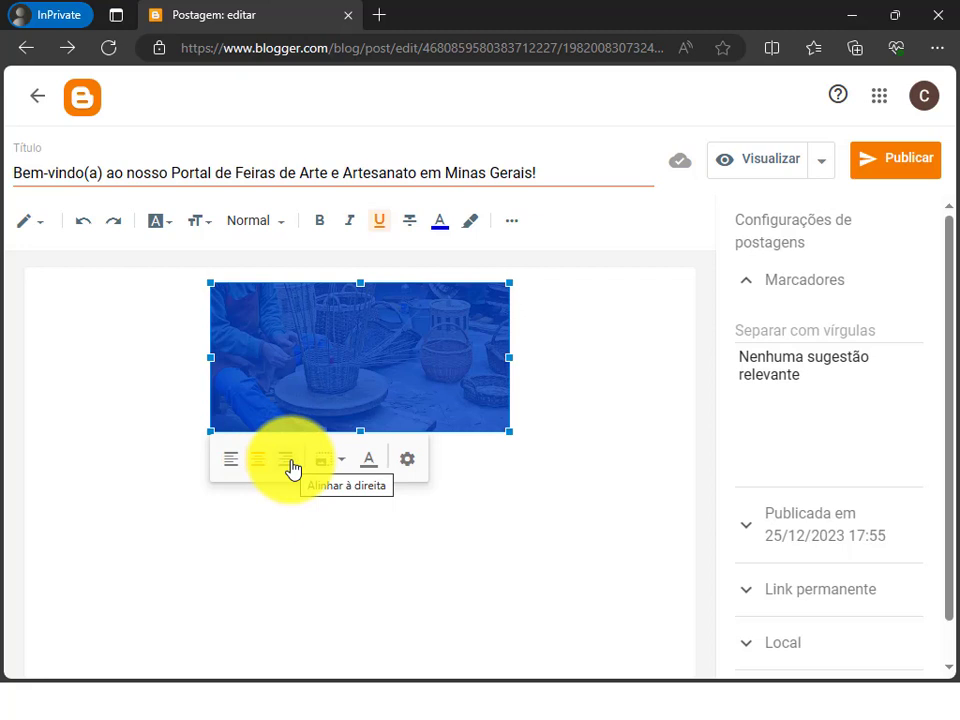
click(342, 466)
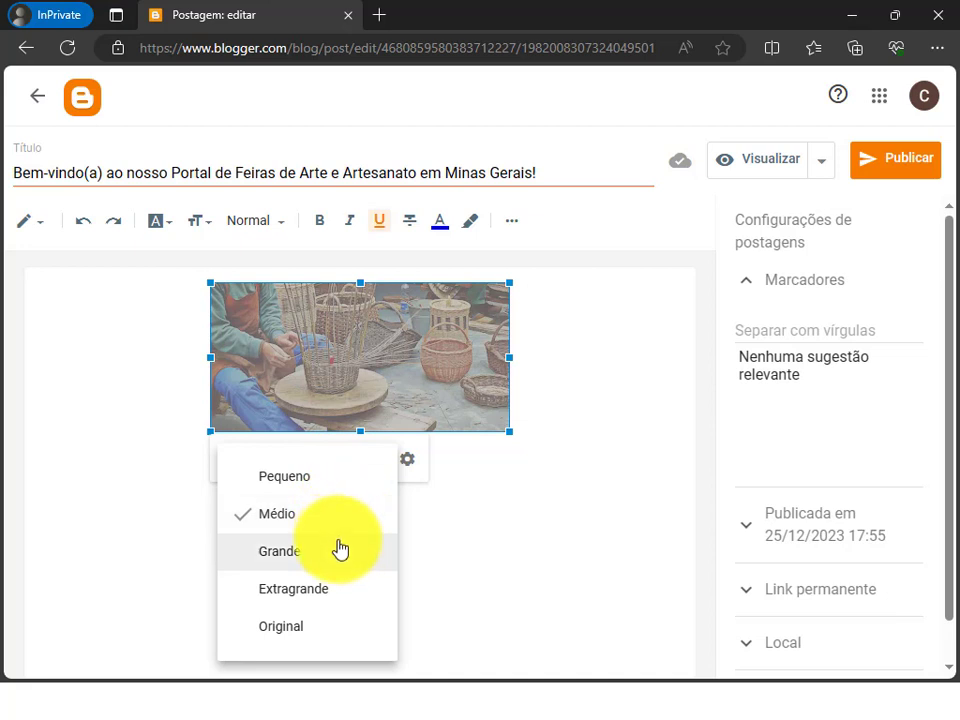
click(344, 631)
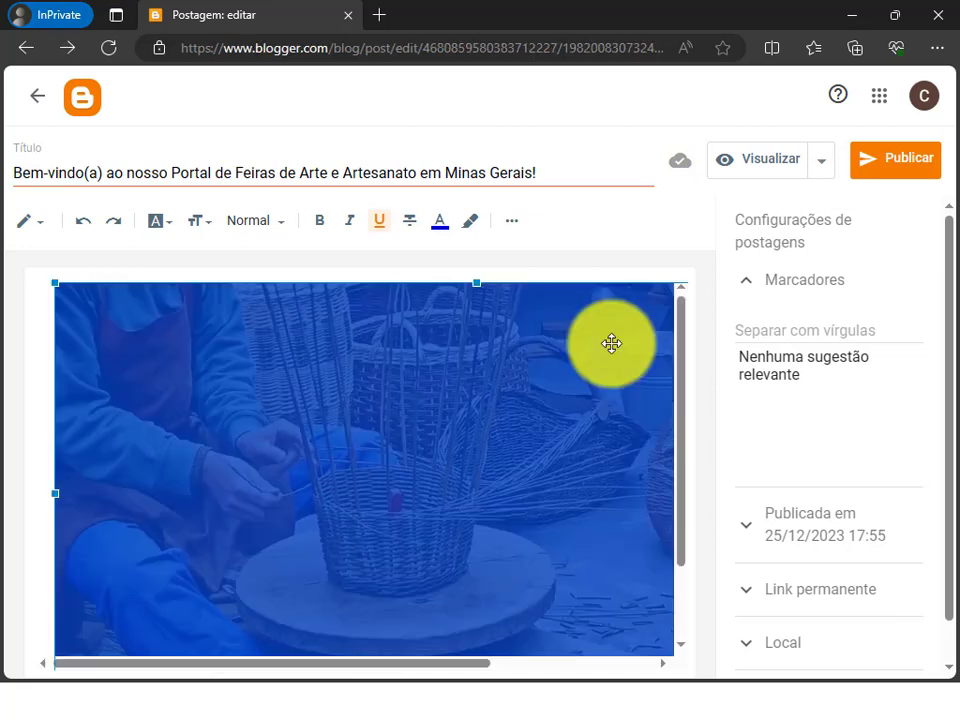
Add the four-paragraph welcome text starting "Prepare-se para explorar a vibrante cena artística" below the image and save the post.
drag(682, 339, 682, 428)
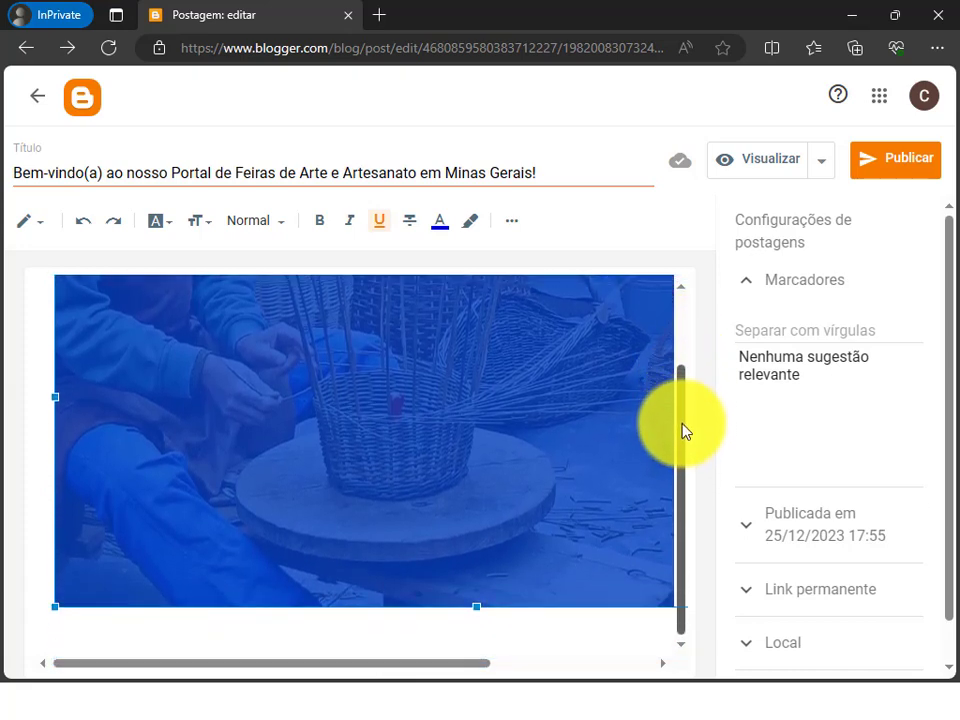
click(481, 626)
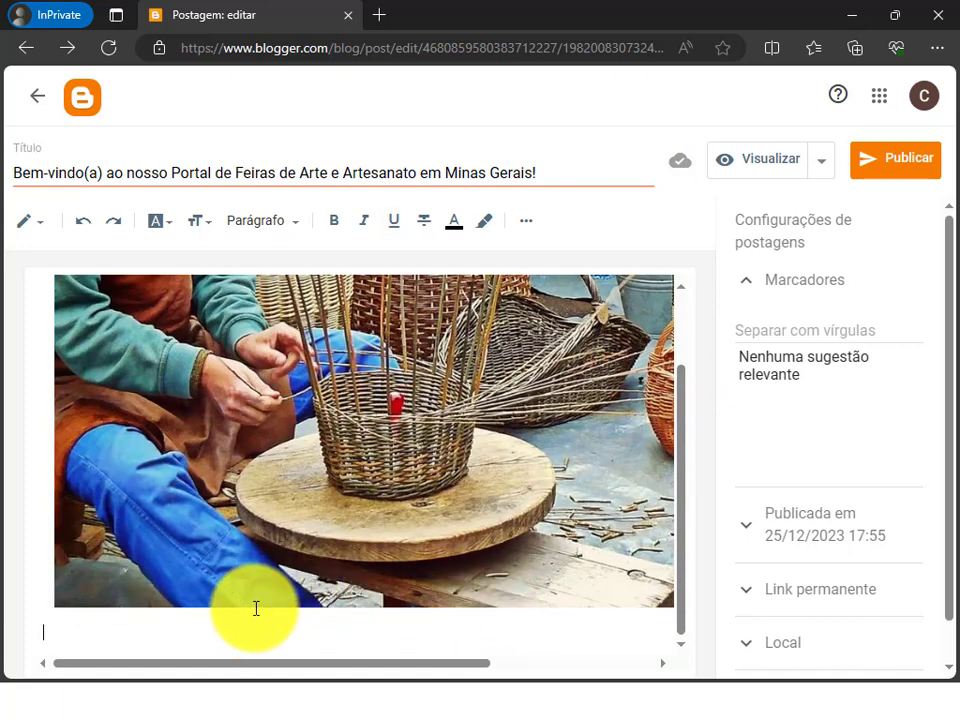
text(Prepare-se para explorar a vibrante cena artística e cultural de Minas Gerais, um refúgio encantador para os amantes da arte e do artesanato. Neste portal dedicado, você encontrará uma variedade de feiras emocionantes e eventos que destacam o talento e a criatividade dos artistas locais. De pinturas a esculturas, de tecidos delicados a cerâmicas exuberantes, nossas feiras celebram a rica tradição artística da região, oferecendo uma experiência cativante para todos os visitantes.  Mergulhe na atmosfera calorosa e acolhedora das feiras de Minas Gerais, onde a paixão pela arte e pelo artesanato se funde com a beleza natural da região. Convidamos você a descobrir as joias ocultas e os tesouros artísticos que tornam cada feira uma experiência única e memorável. Esteja pronto para se maravilhar com a diversidade de expressões artísticas e a habilidade artesanal exibida em cada estande.  Aqui, no nosso portal, esperamos conectar entusiastas, colecionadores, e todos aqueles que valorizam a beleza artística e o artesanato autêntico em Minas Gerais. Explore nossas páginas, marque as datas importantes em sua agenda e junte-se a nós na celebração da cultura e da criatividade.  Sinta-se em casa e desfrute da jornada emocionante que o aguarda. Bem-vindo ao fascinante mundo das feiras de arte e artesanato em Minas Gerais!)
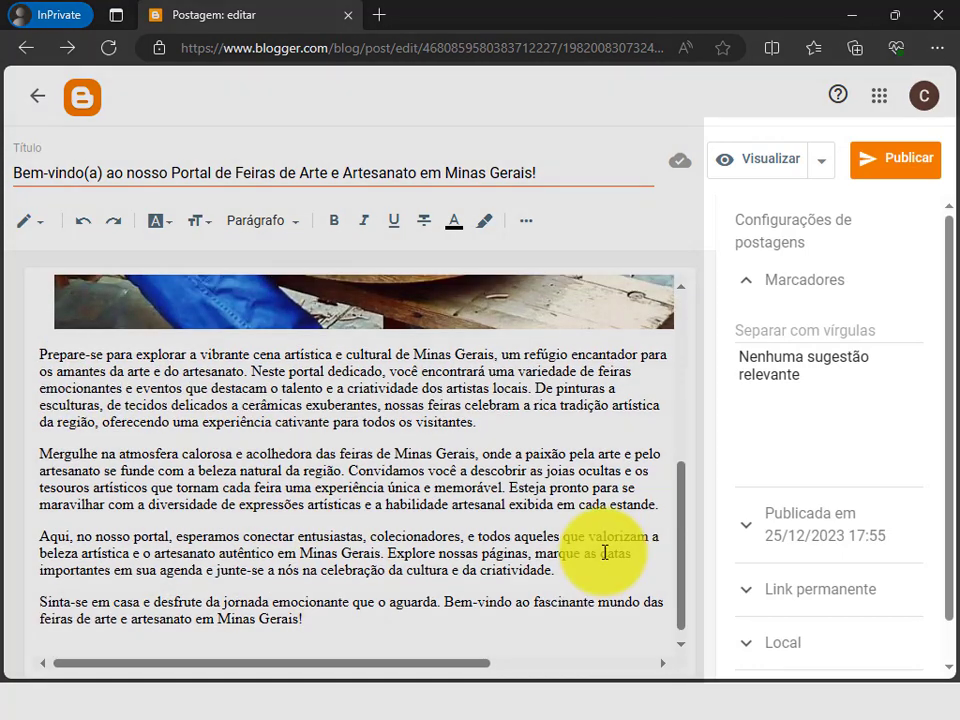
scroll(605, 552, up, 1)
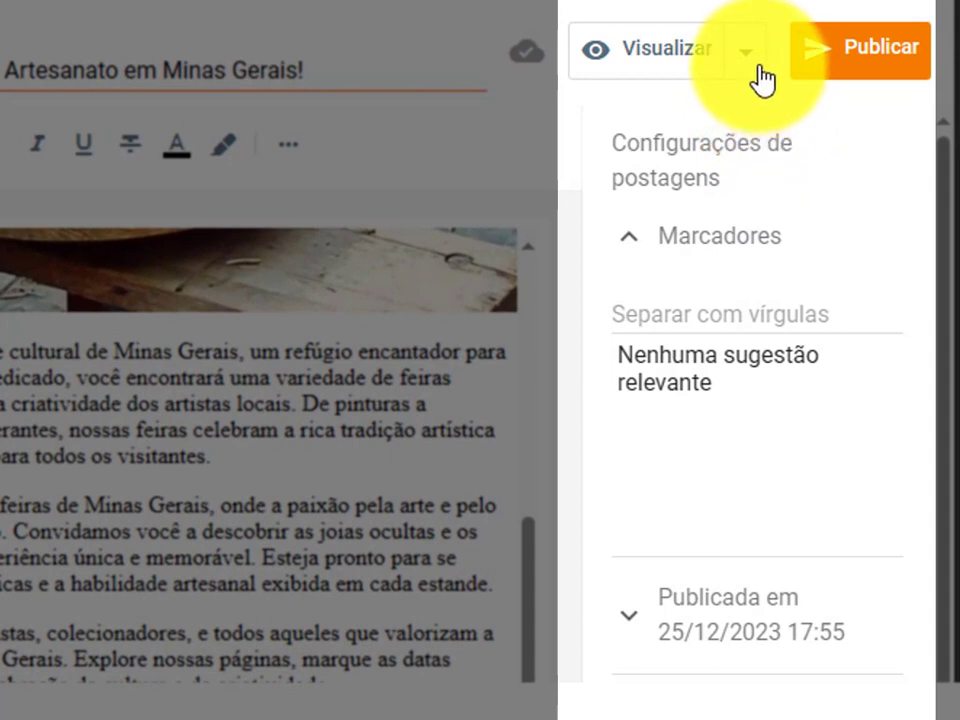
click(753, 62)
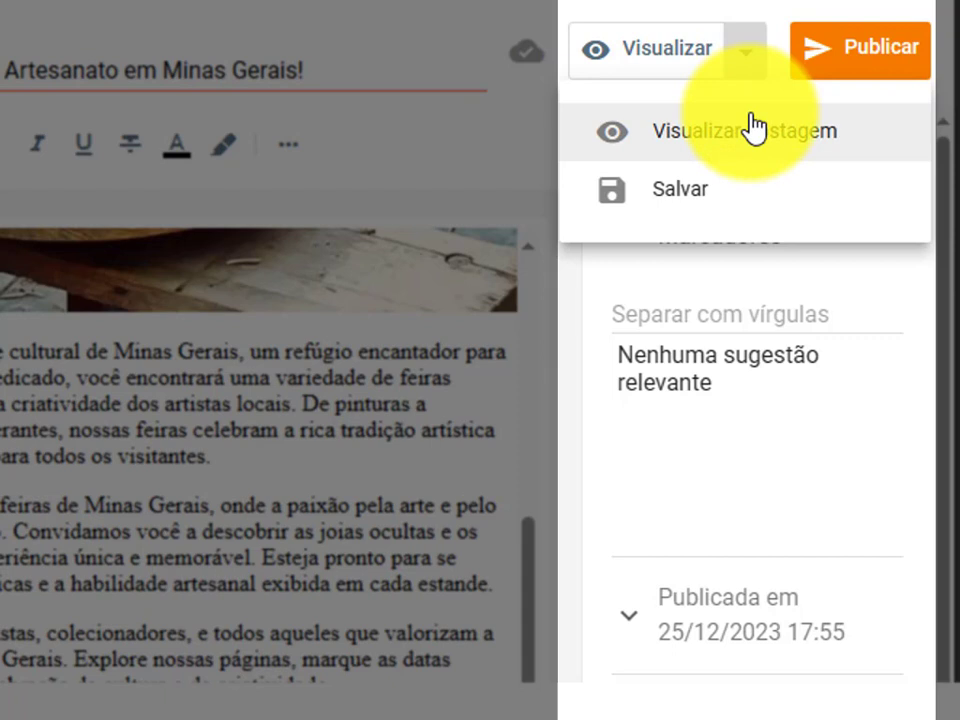
click(704, 192)
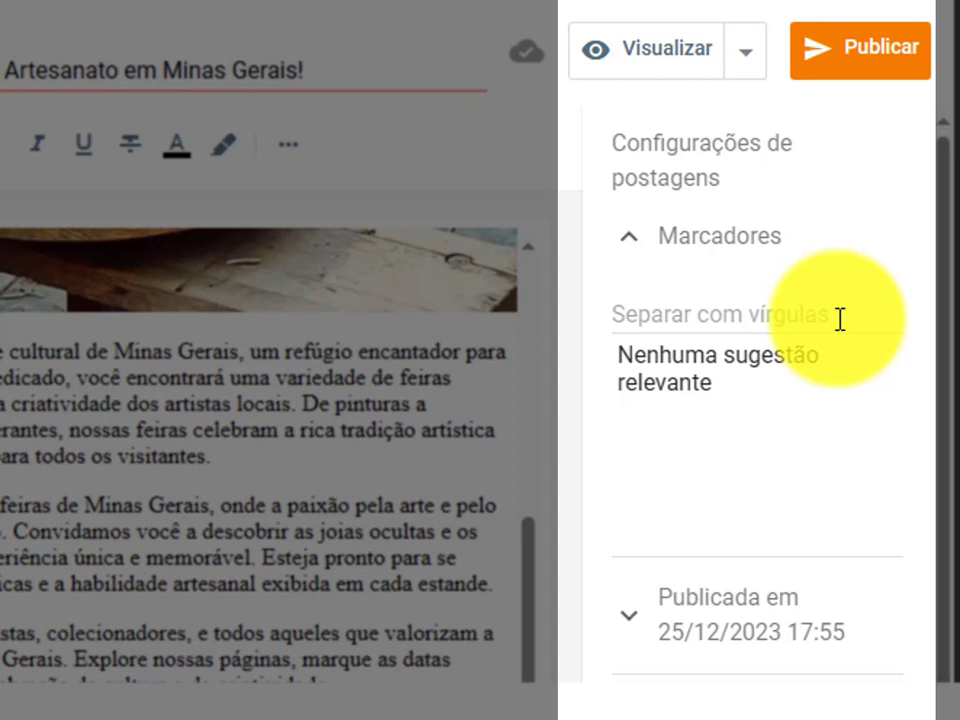
Add the labels Feiras, Artesanato, Gastronomia, Destaques, Moda and Eventos to the post.
text(Feiras,)
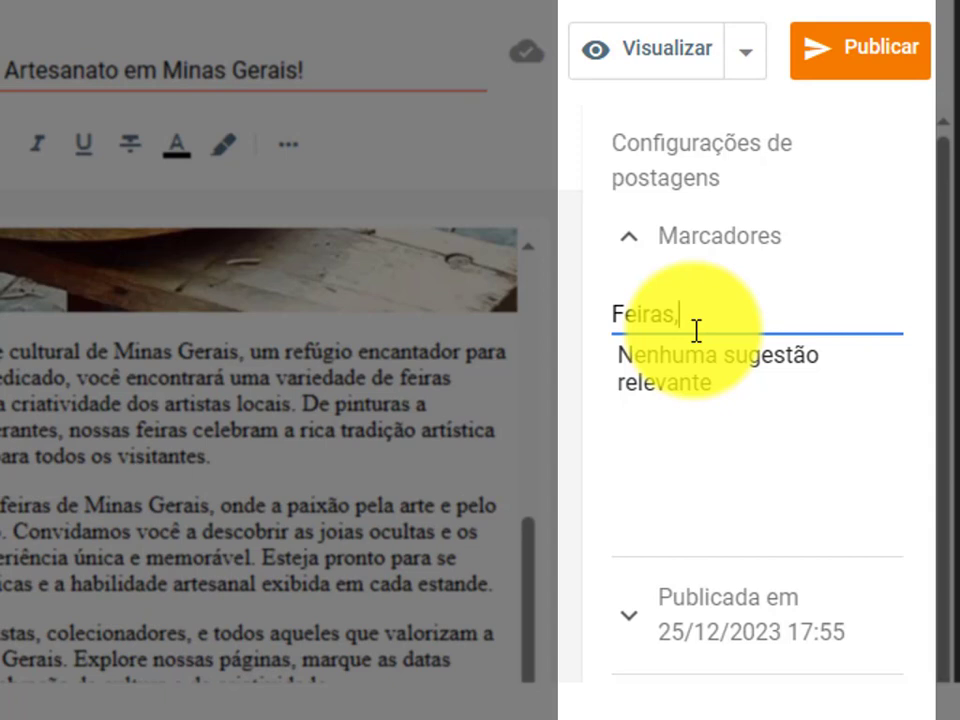
text(Artesanato,Gastronomia,Destaques,Moda,Eventos,)
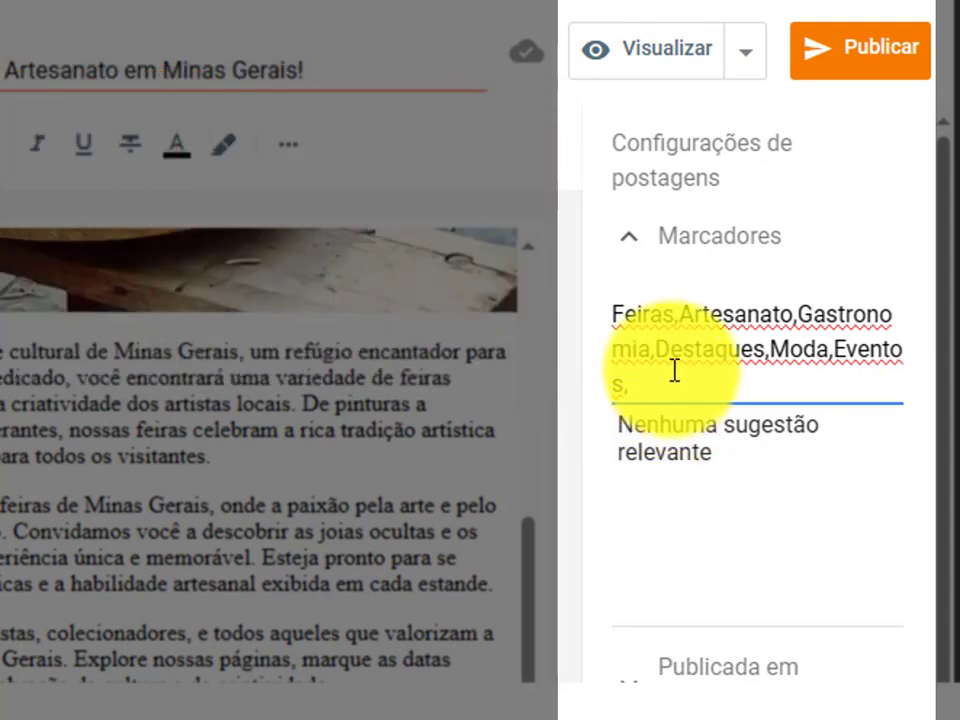
click(628, 238)
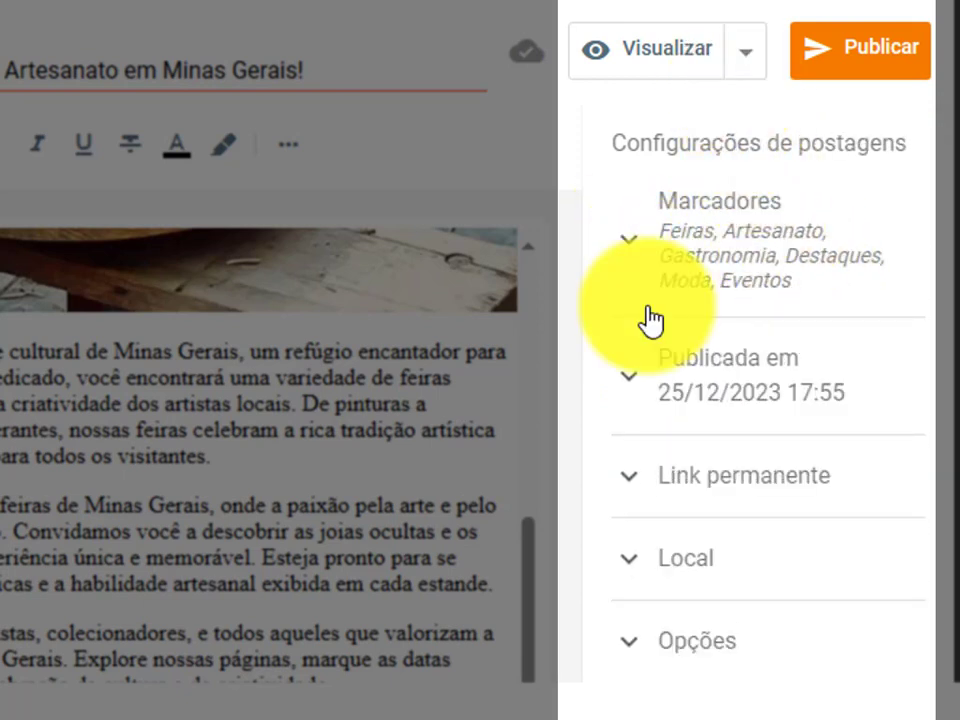
click(634, 246)
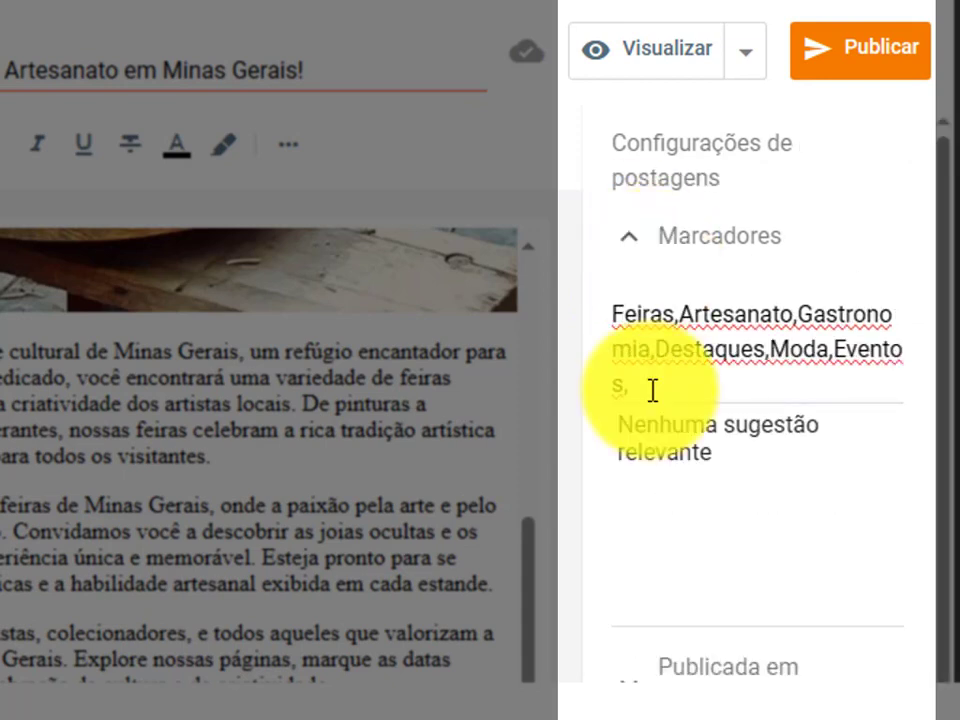
click(634, 247)
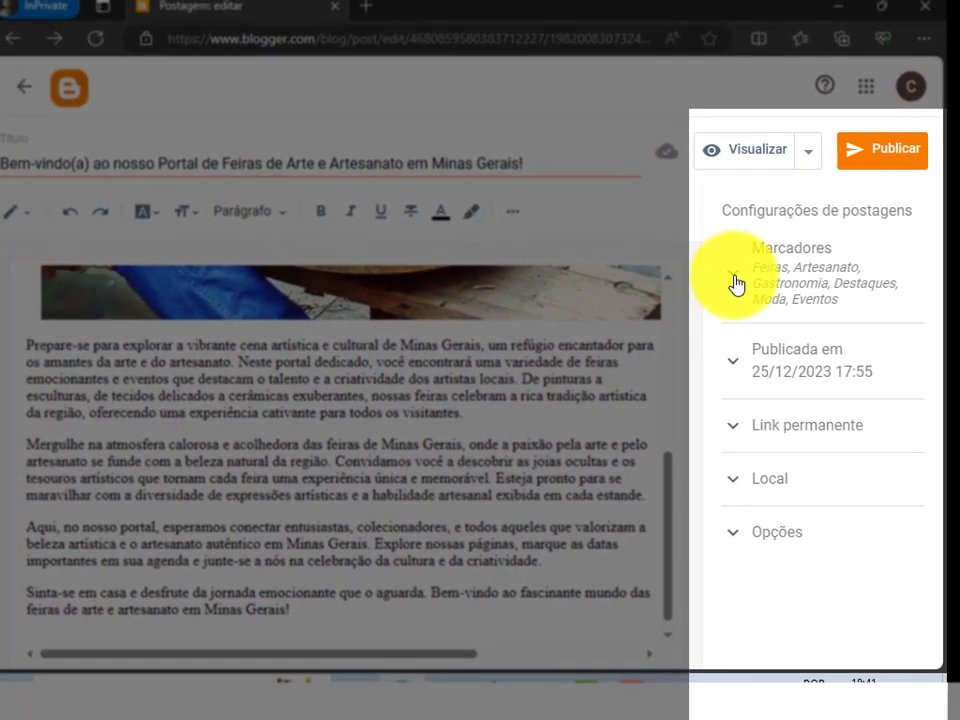
Review the automatic and custom date and time options for the post's publication.
click(734, 368)
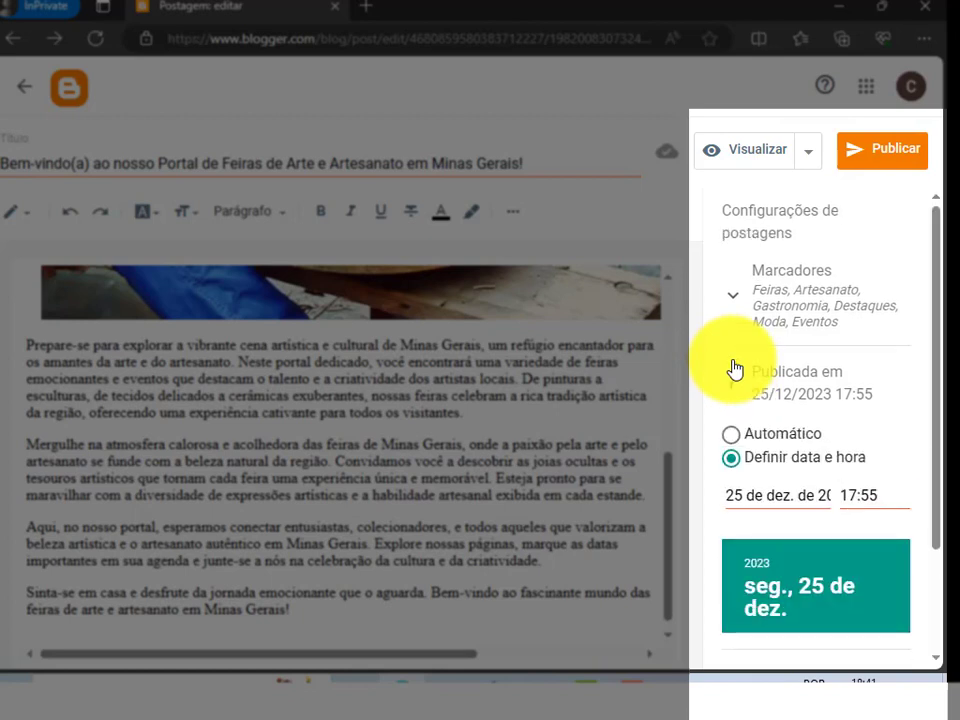
scroll(755, 366, down, 1)
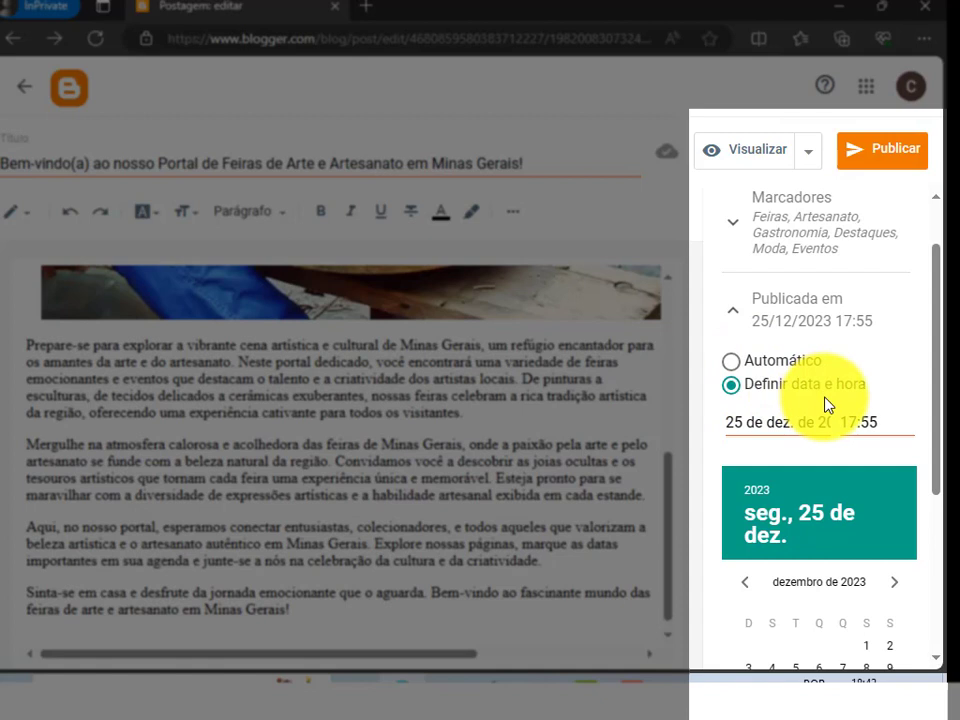
click(733, 312)
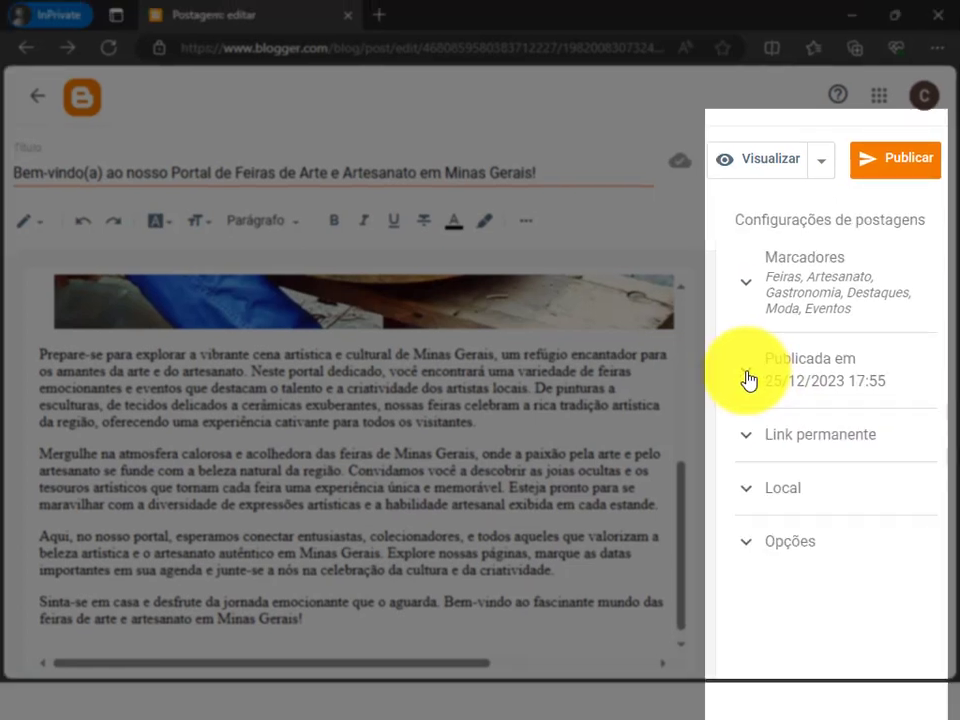
Examine the post's automatic permalink address and the automatic and custom permalink options.
click(748, 441)
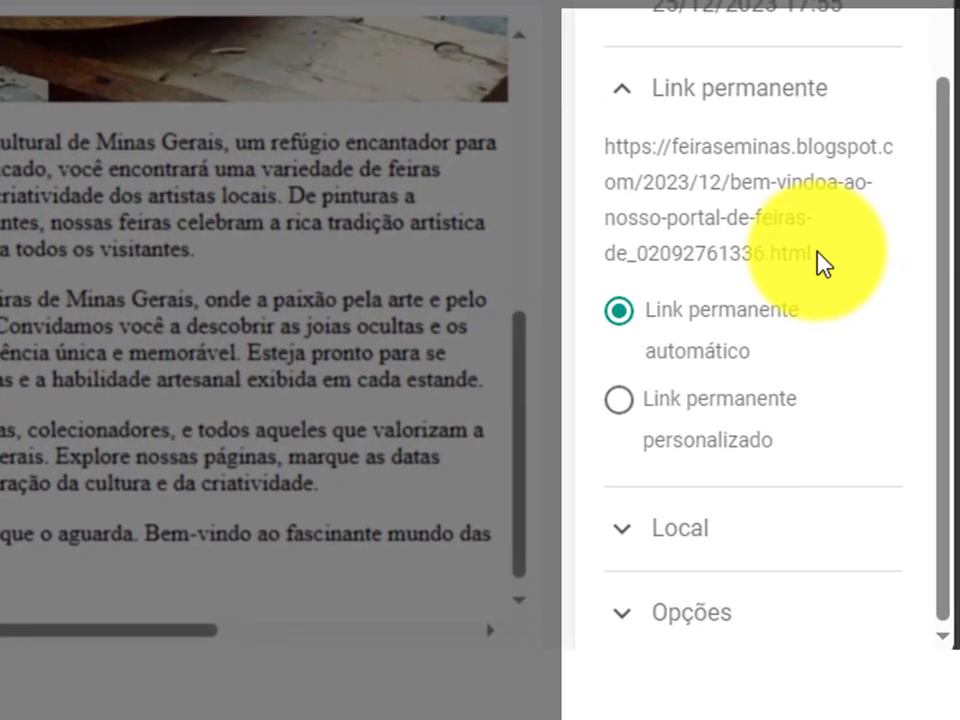
drag(815, 255, 595, 165)
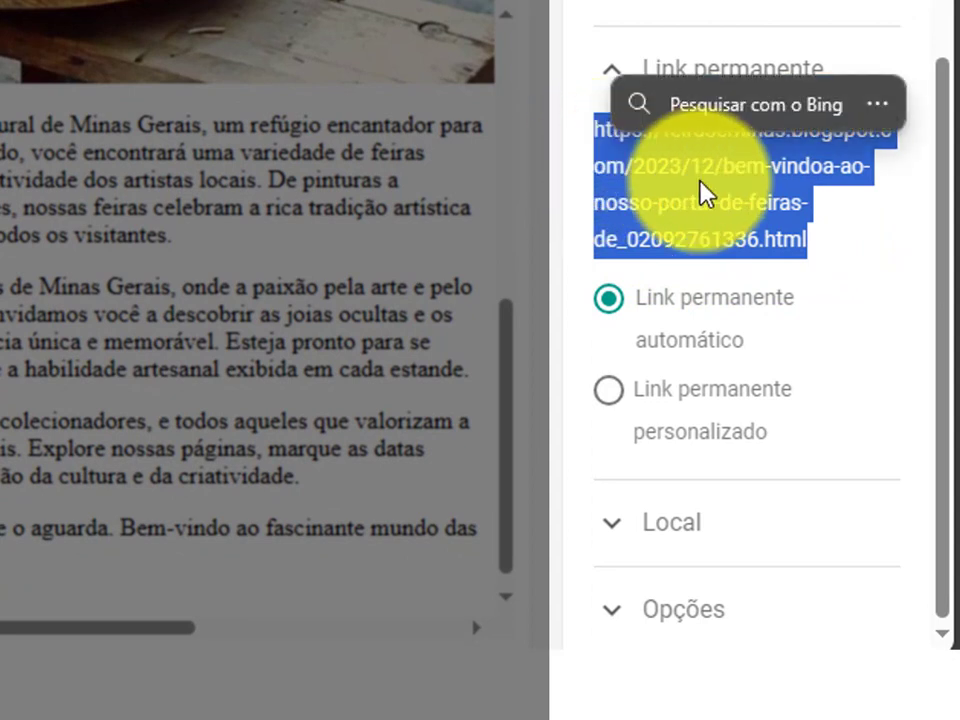
click(890, 225)
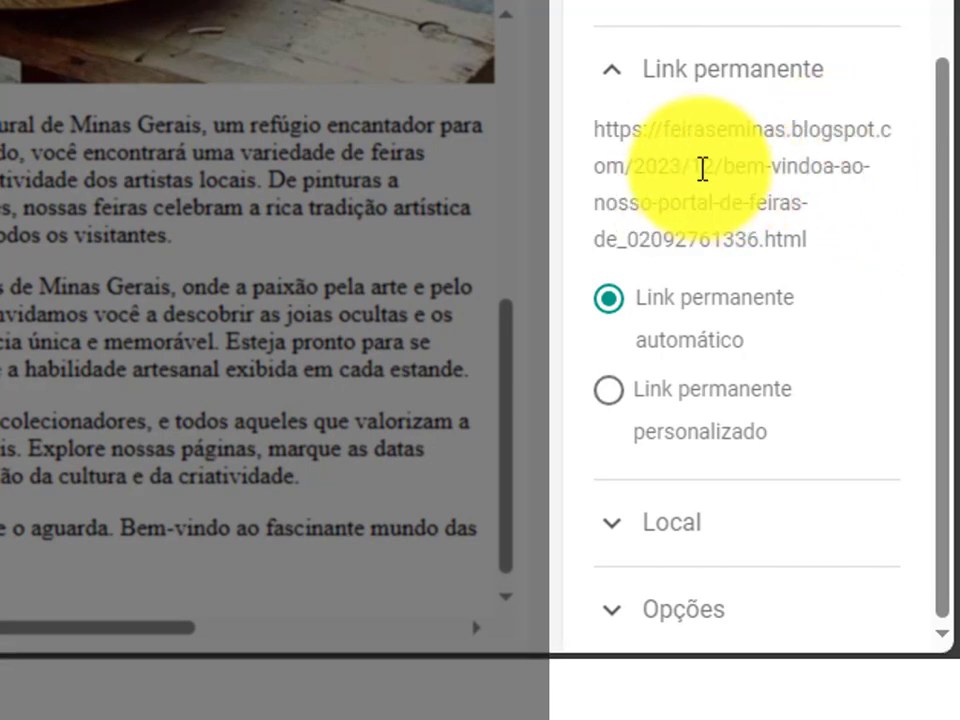
drag(720, 166, 630, 238)
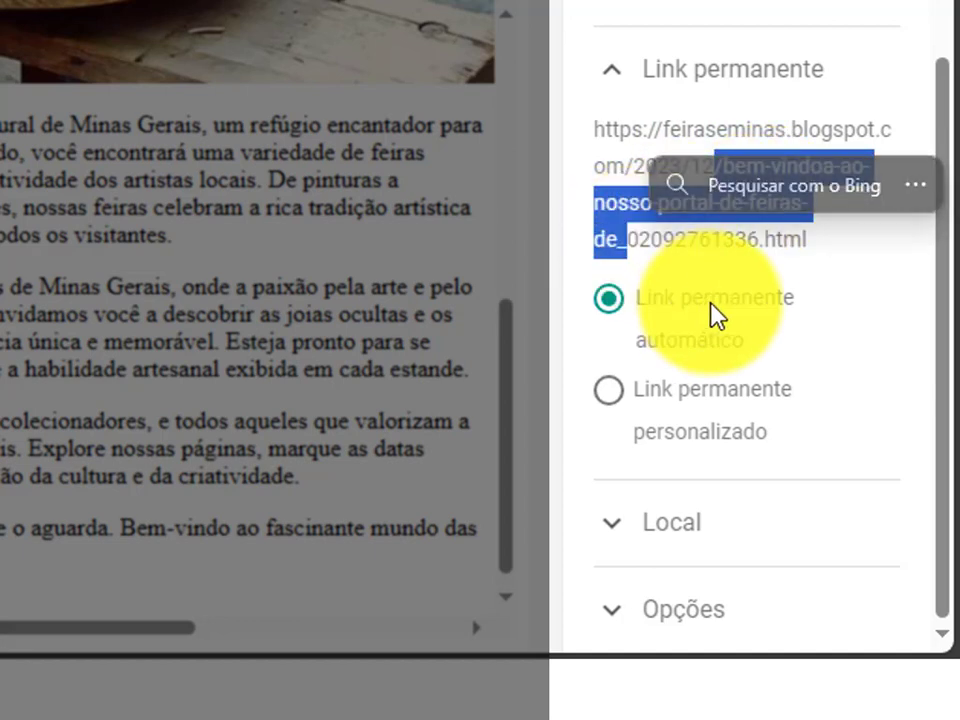
click(713, 313)
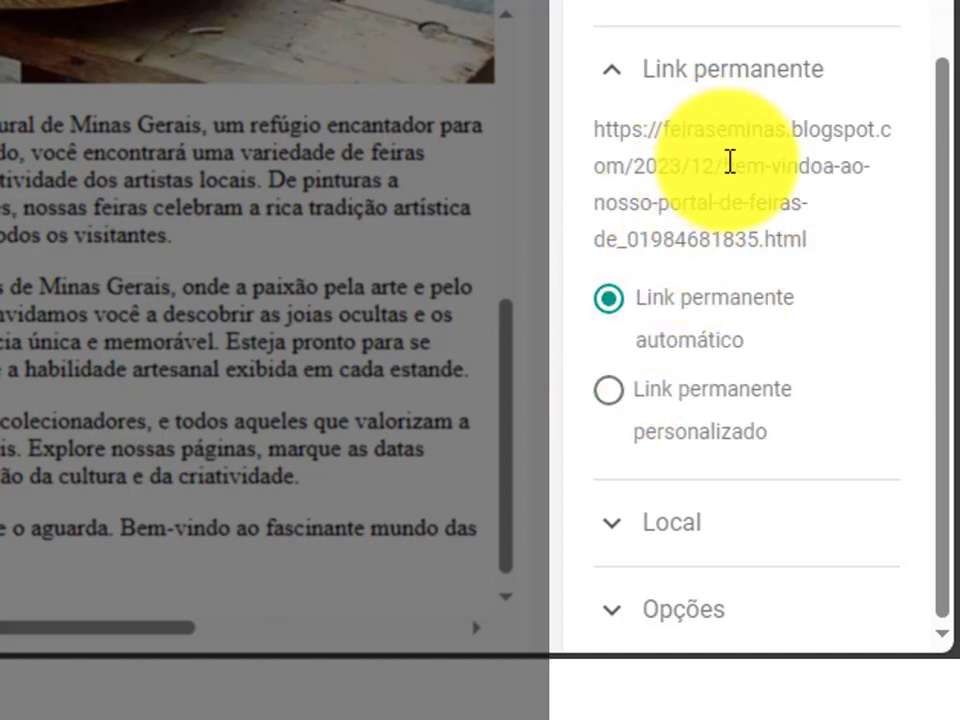
Highlight the title-based ending of the post's permalink address for inspection and collapse the permalink settings.
drag(724, 165, 764, 234)
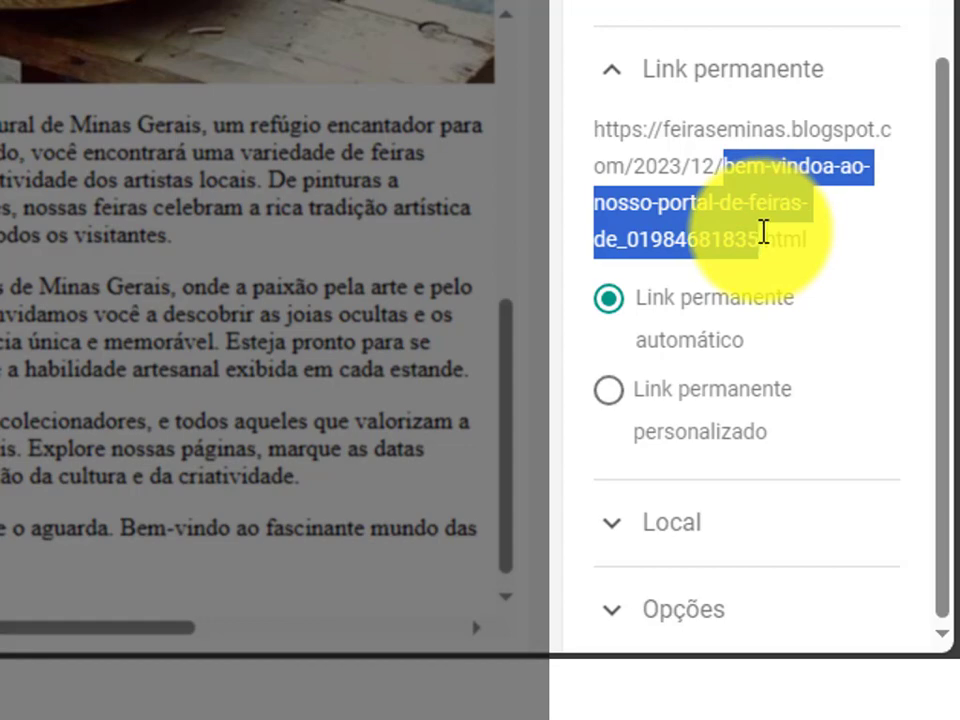
click(792, 245)
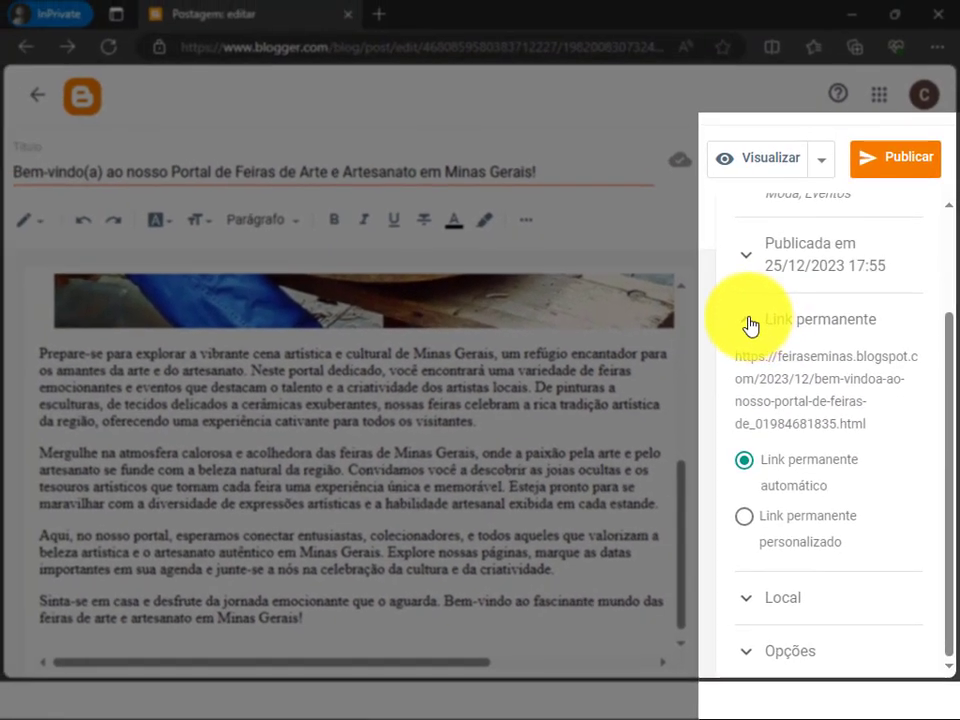
click(615, 76)
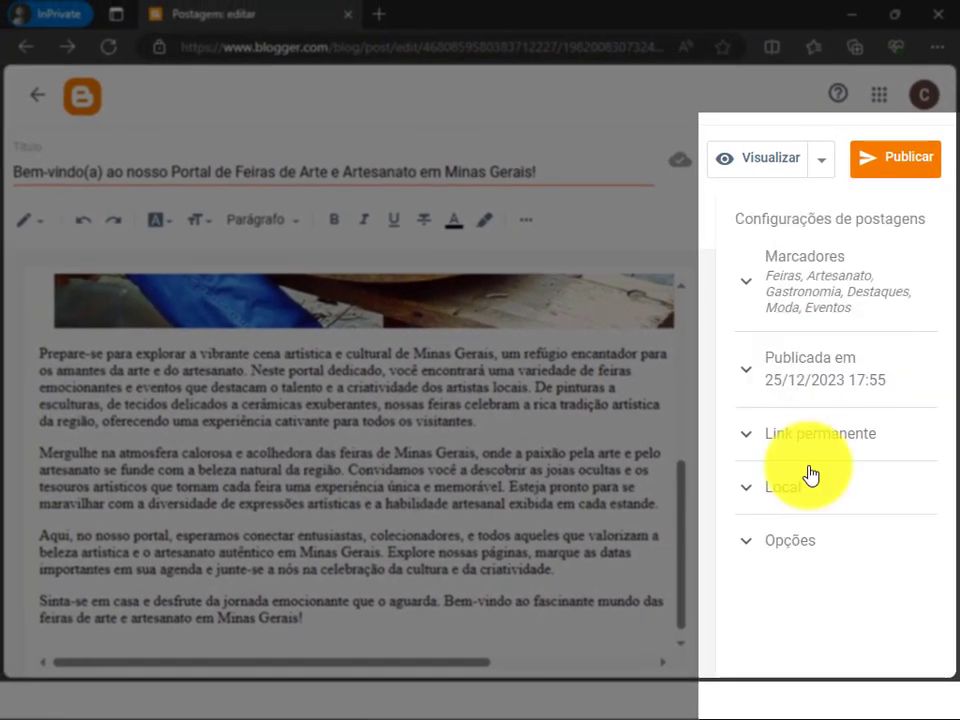
Review the post's location settings with the map and place name, and its reader comment options.
click(747, 492)
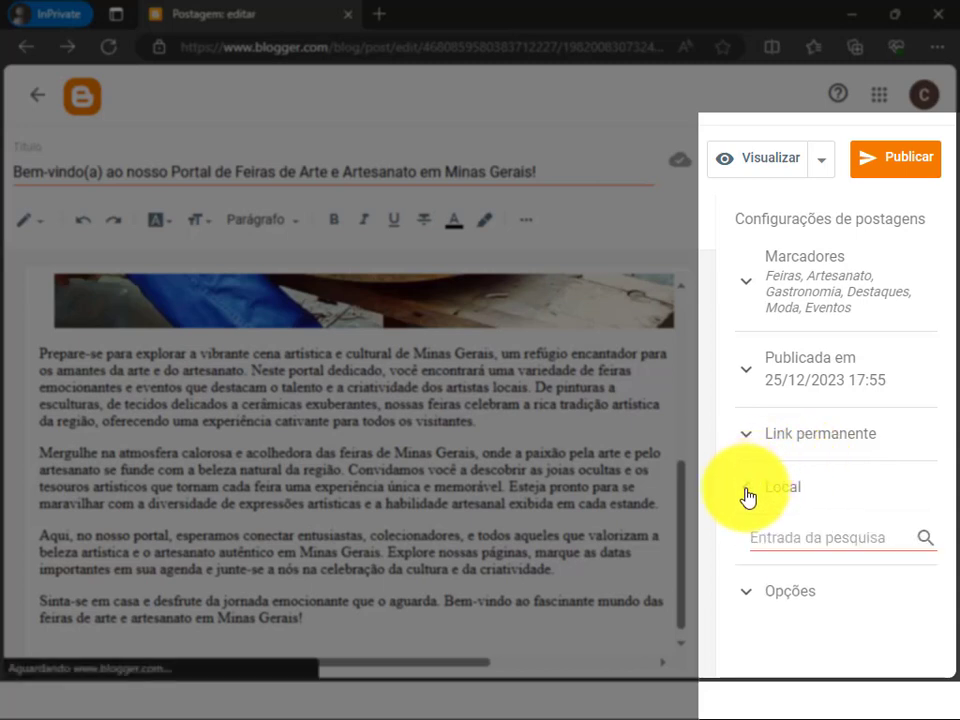
drag(955, 370, 955, 505)
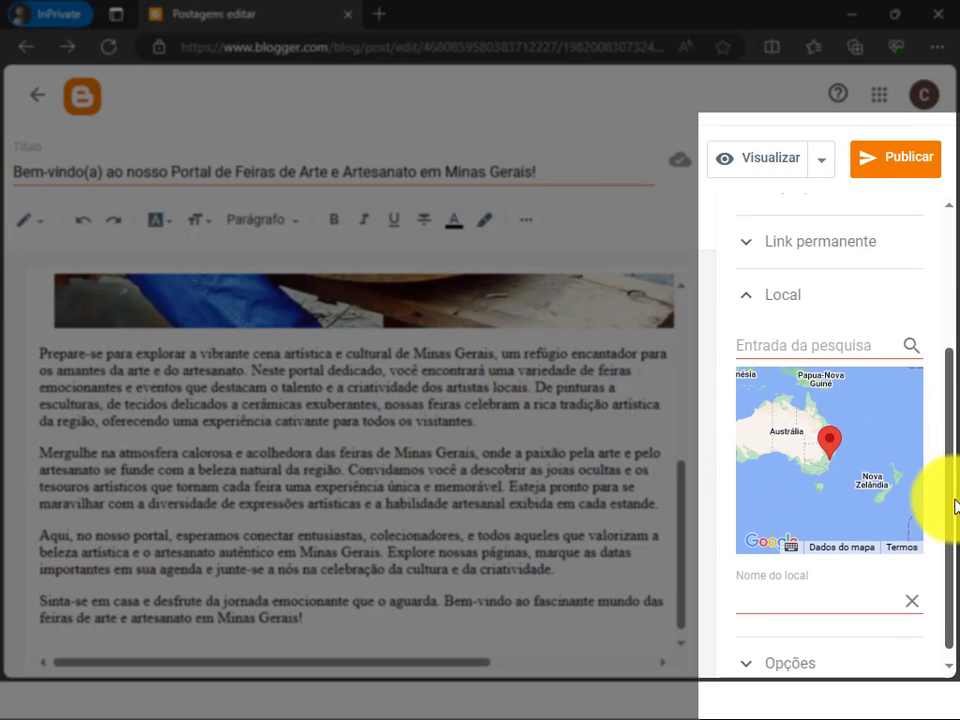
scroll(943, 546, up, 2)
click(780, 490)
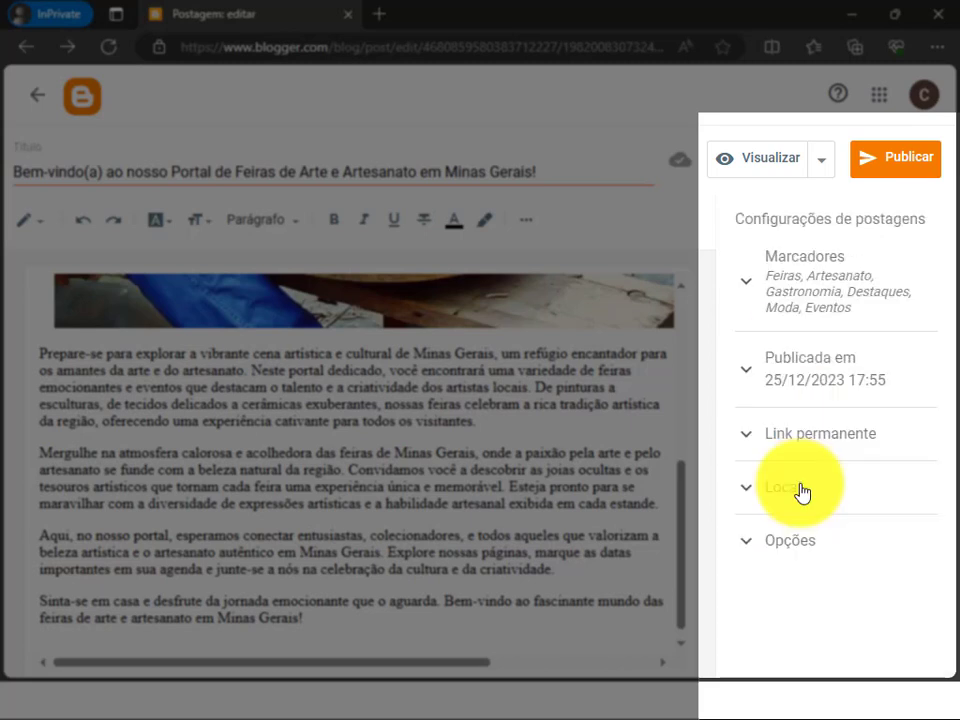
click(750, 542)
scroll(800, 540, down, 1)
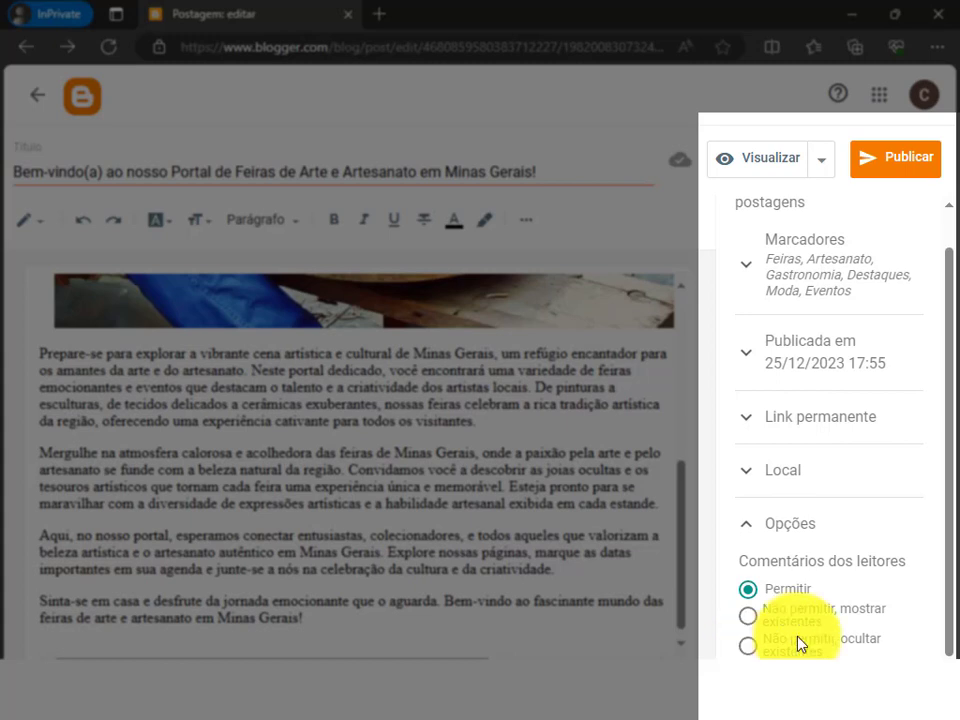
Preview the welcome post from title to labels and comment area, first at full size and also in the mobile phone layout.
click(817, 164)
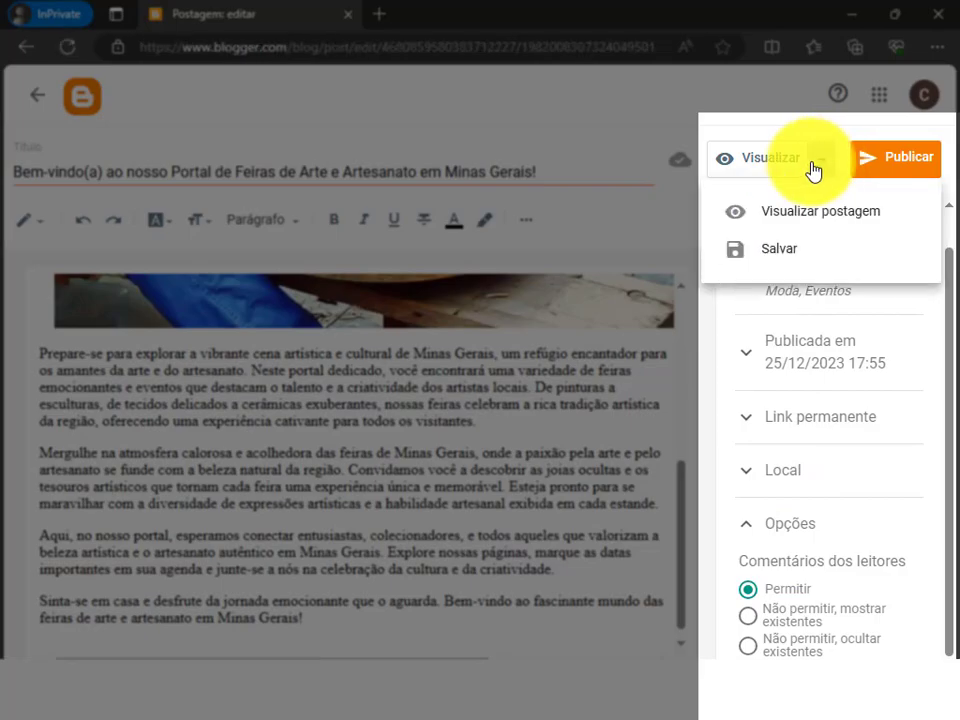
click(801, 212)
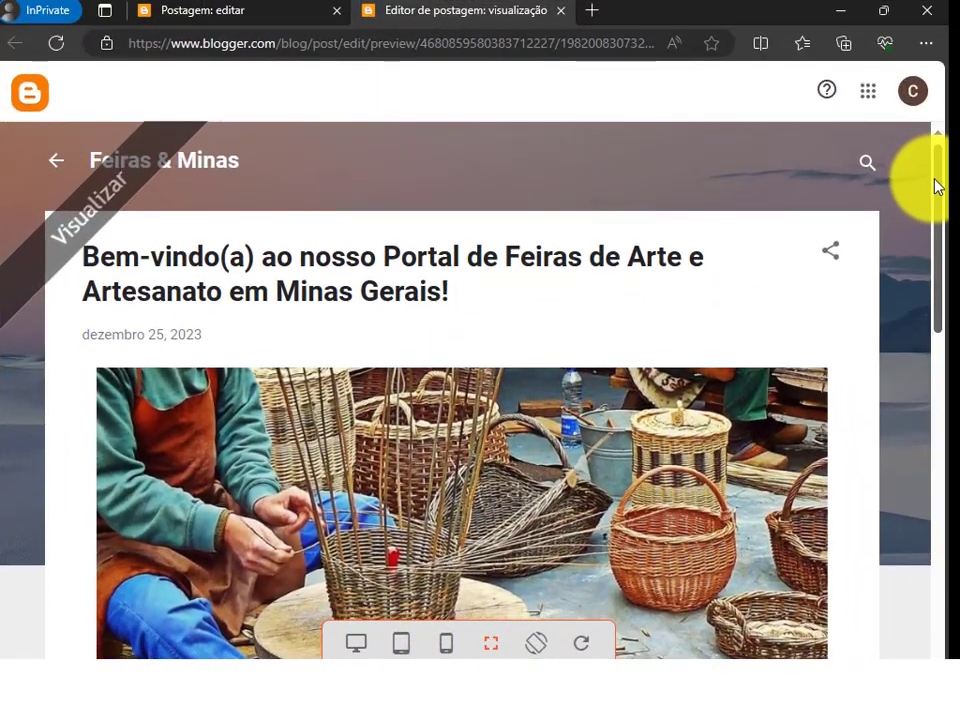
drag(937, 187, 943, 450)
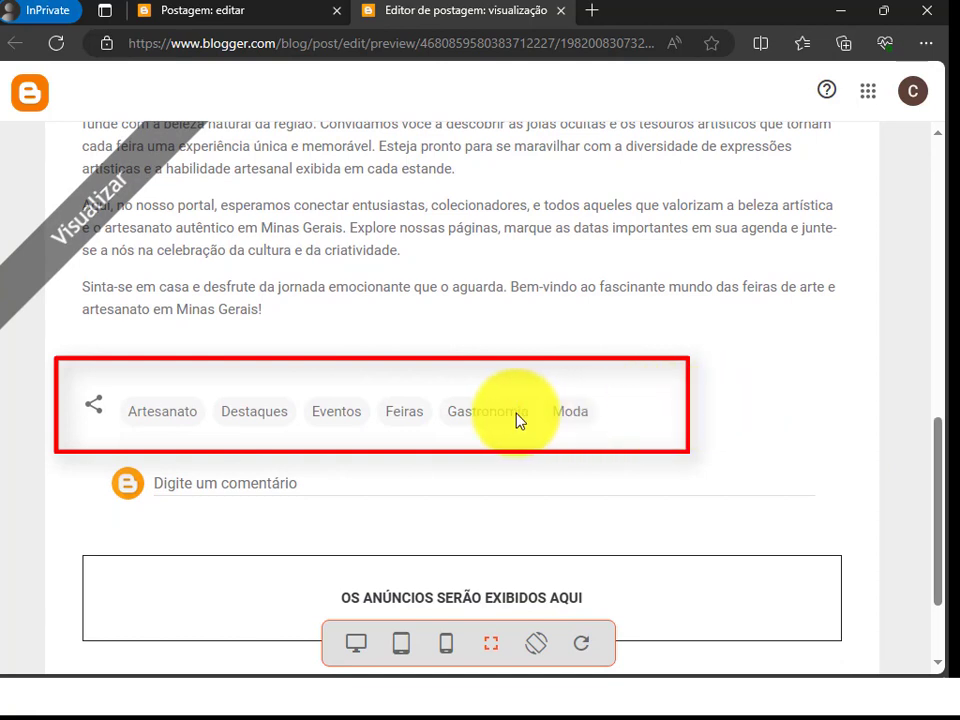
scroll(294, 590, up, 1)
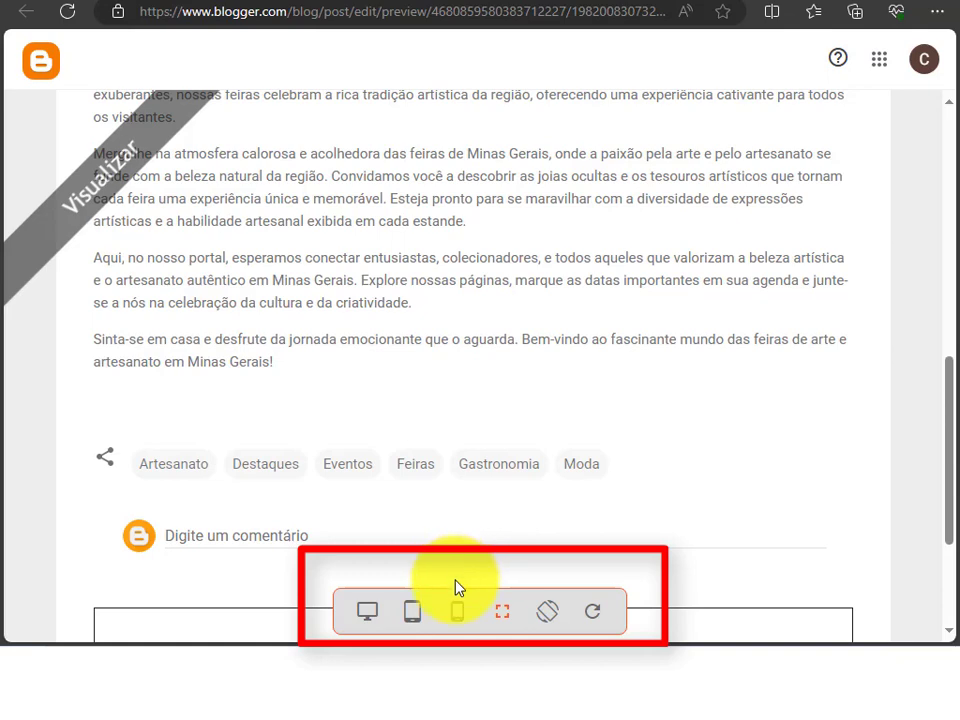
click(457, 611)
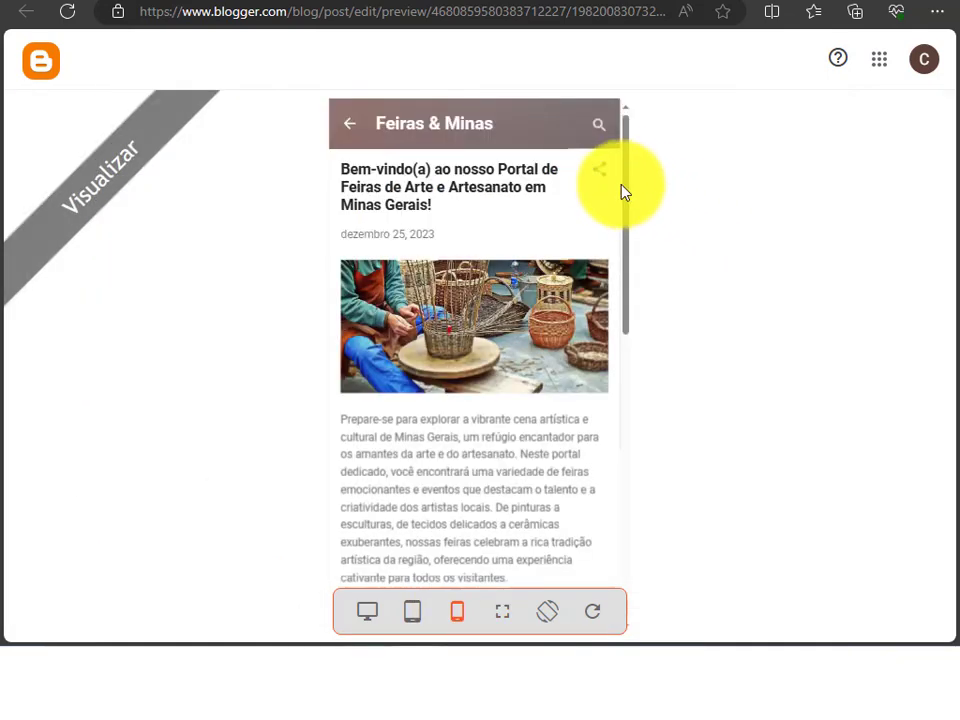
drag(628, 174, 637, 472)
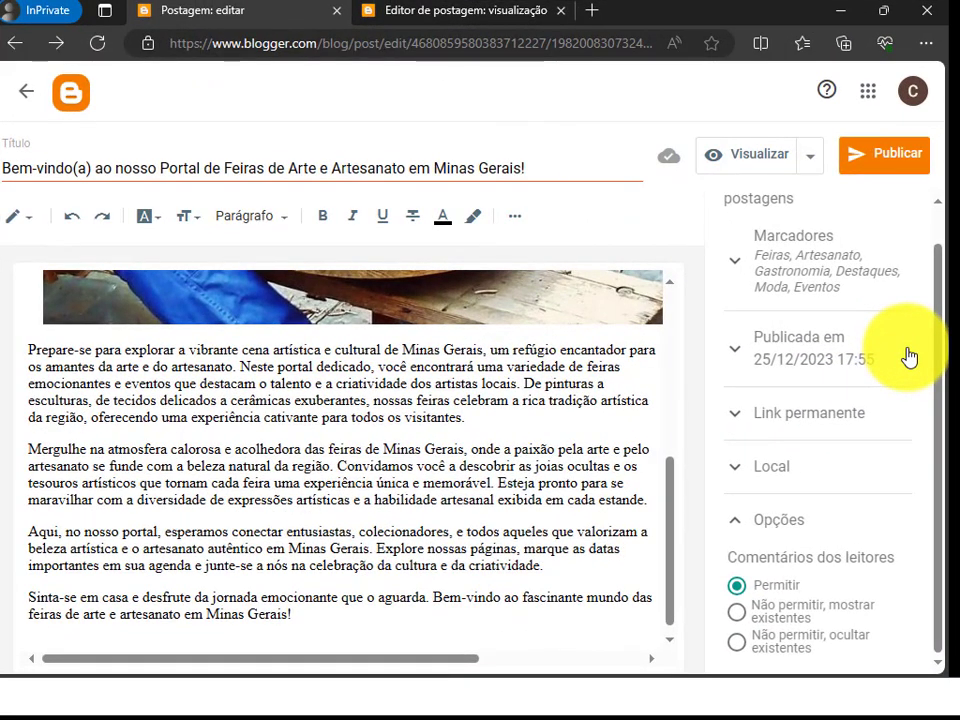
Publish the welcome post to the blog and confirm the publication.
click(891, 163)
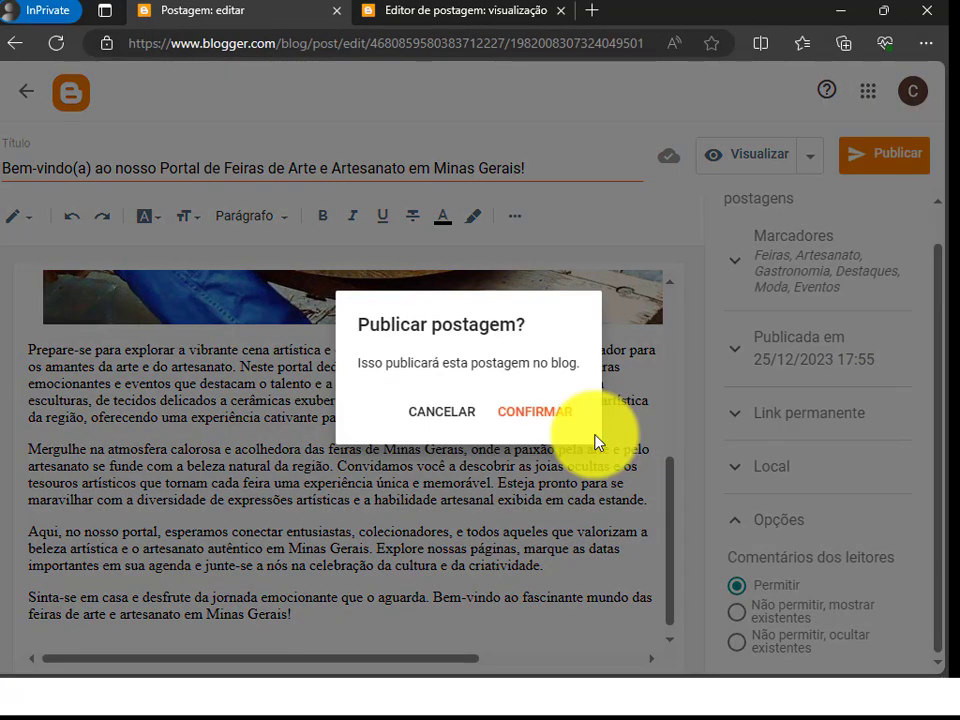
click(540, 412)
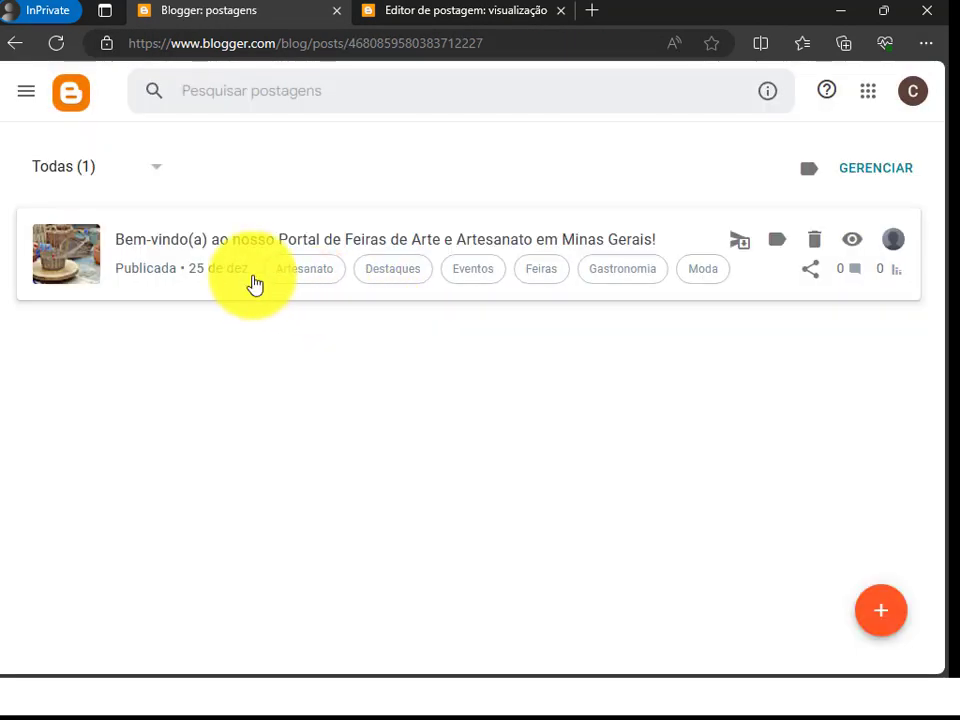